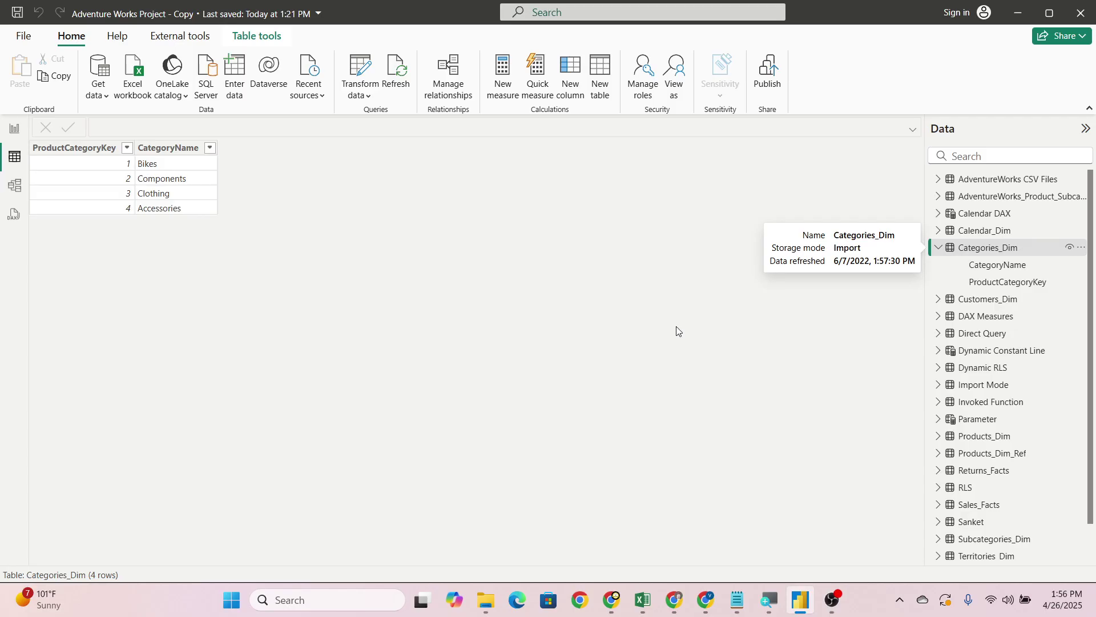
- Show the Table tools ribbon for the Categories_Dim table
{"action": "left_click", "coordinate": [263, 39]}
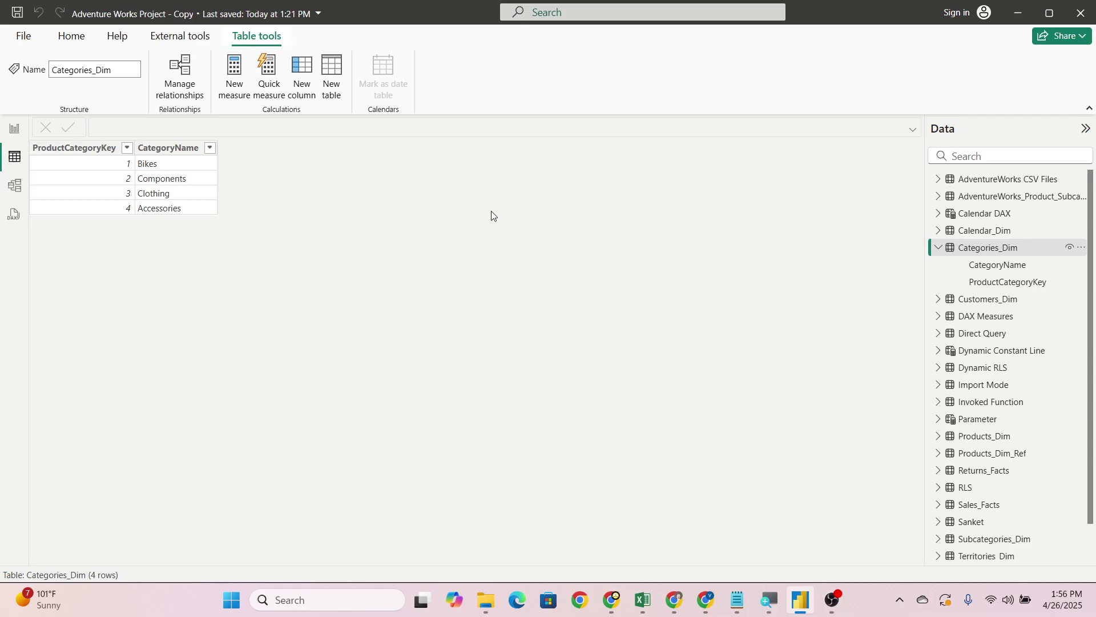
- Start a new table 'Summarize Avg = SUMMARIZE(Categories_Dim, Categories_Dim[CategoryName]'
{"action": "left_click", "coordinate": [335, 86]}
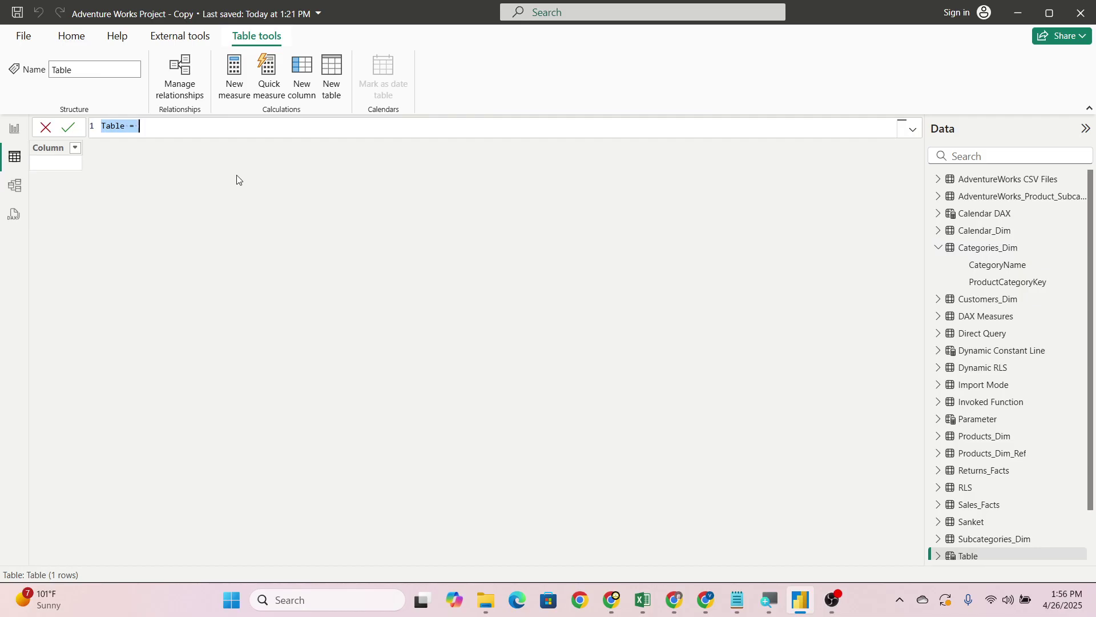
{"action": "key", "text": "BackSpace"}
{"action": "type", "text": "Summarize ="}
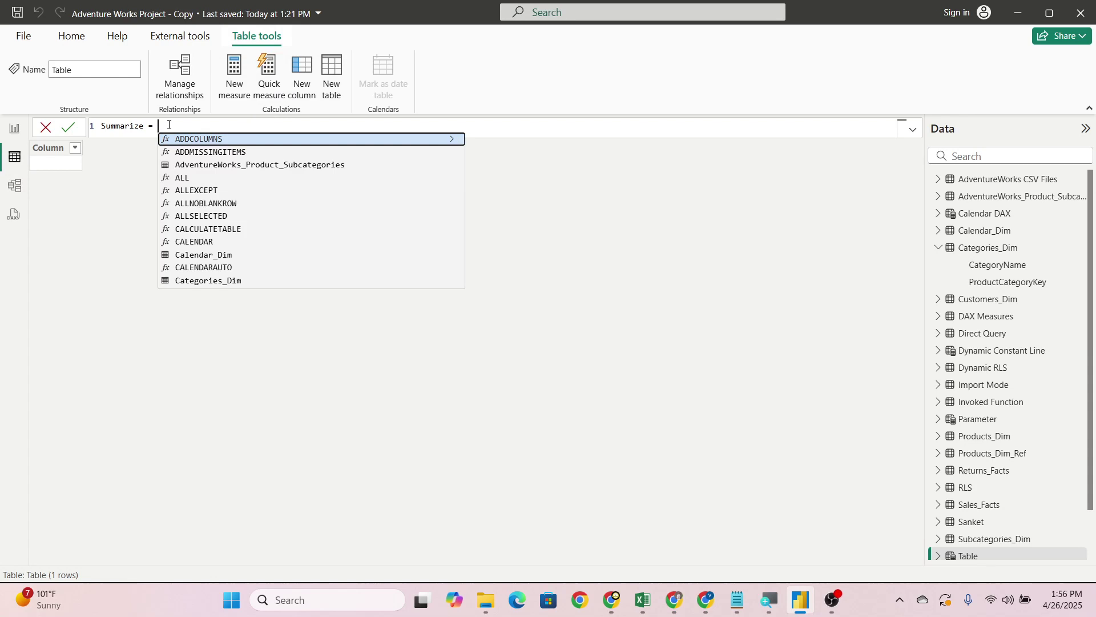
{"action": "type", "text": " Summ"}
{"action": "key", "text": "Tab"}
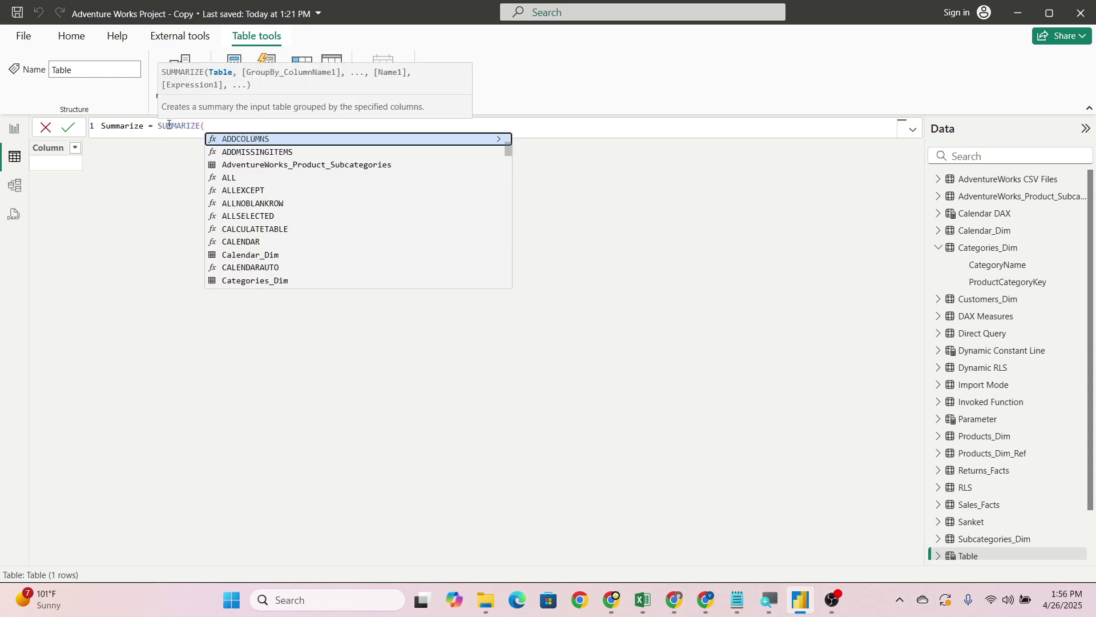
{"action": "left_click", "coordinate": [145, 126]}
{"action": "type", "text": "A"}
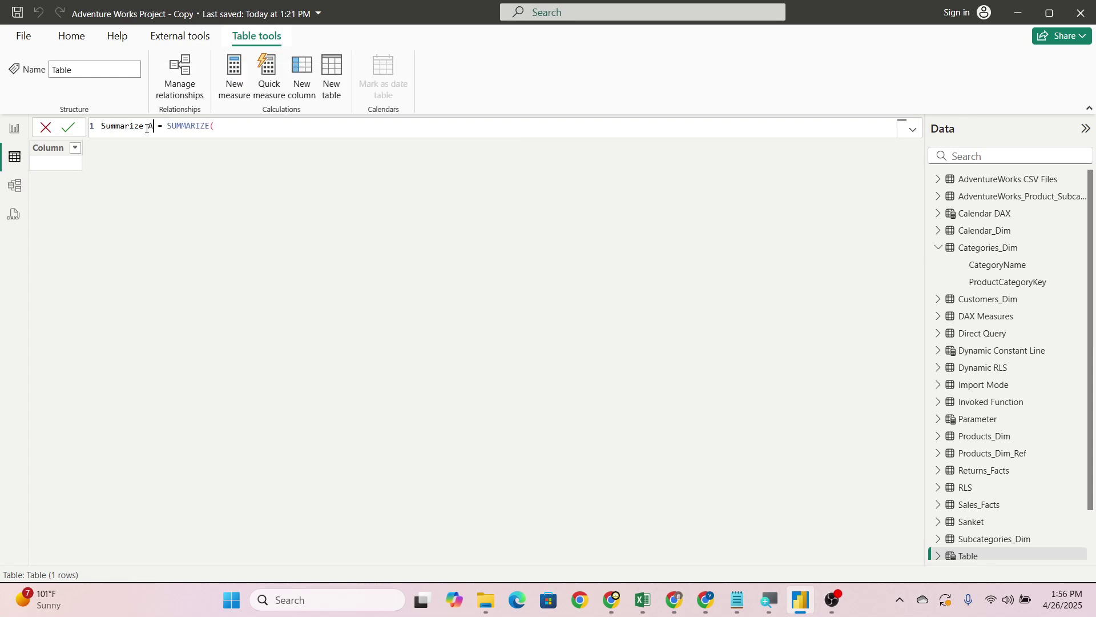
{"action": "type", "text": "vg"}
{"action": "left_click", "coordinate": [245, 127]}
{"action": "type", "text": "cate"}
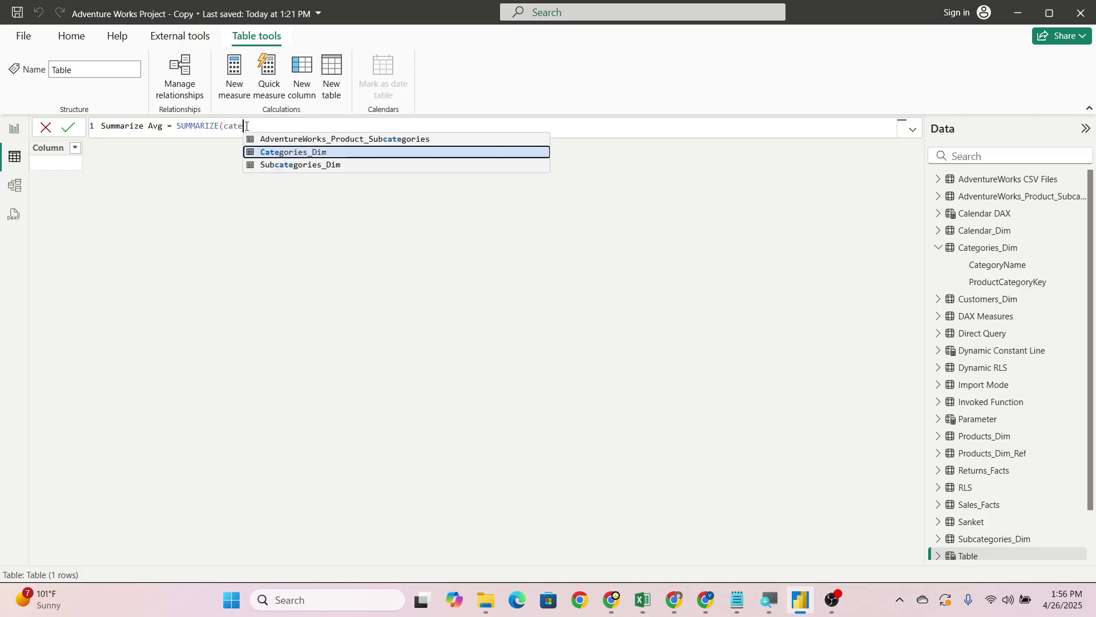
{"action": "key", "text": "Tab"}
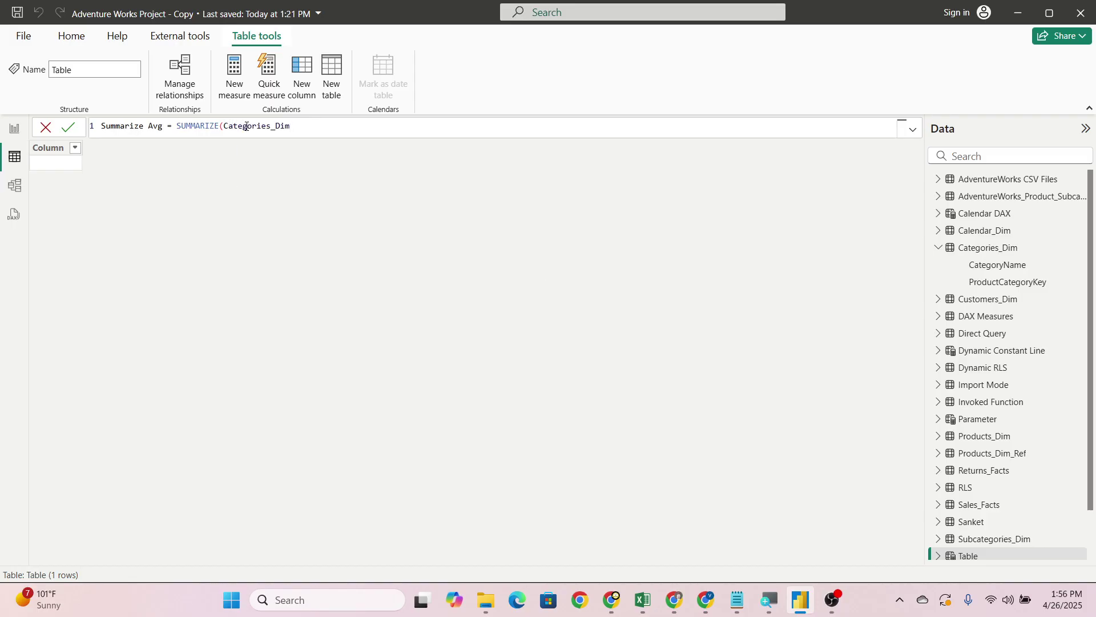
{"action": "type", "text": ","}
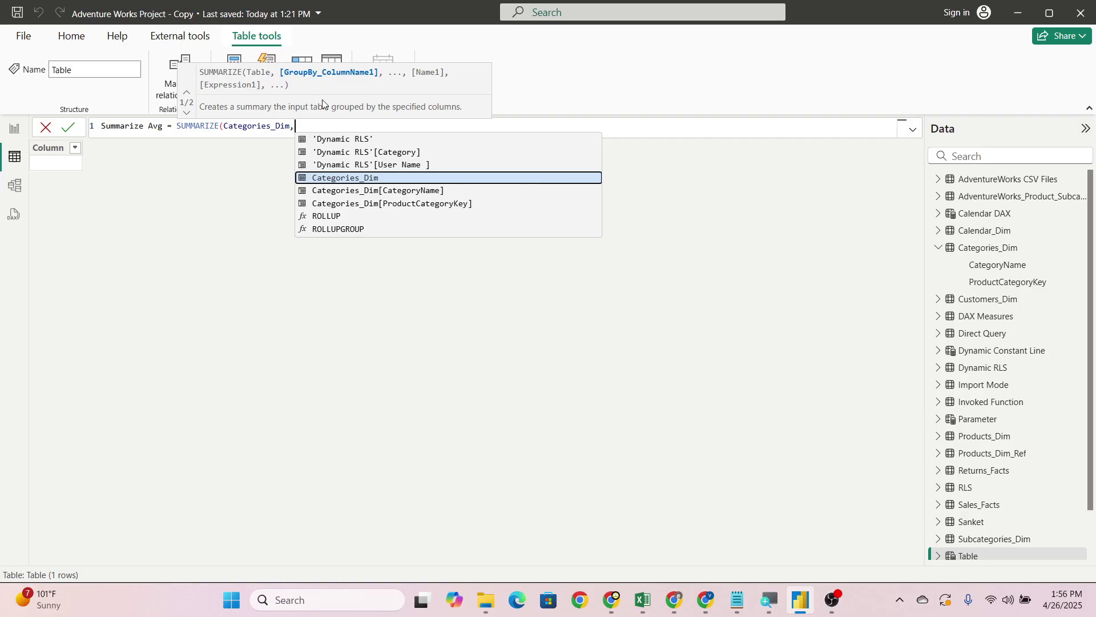
{"action": "key", "text": "Down"}
{"action": "key", "text": "Tab"}
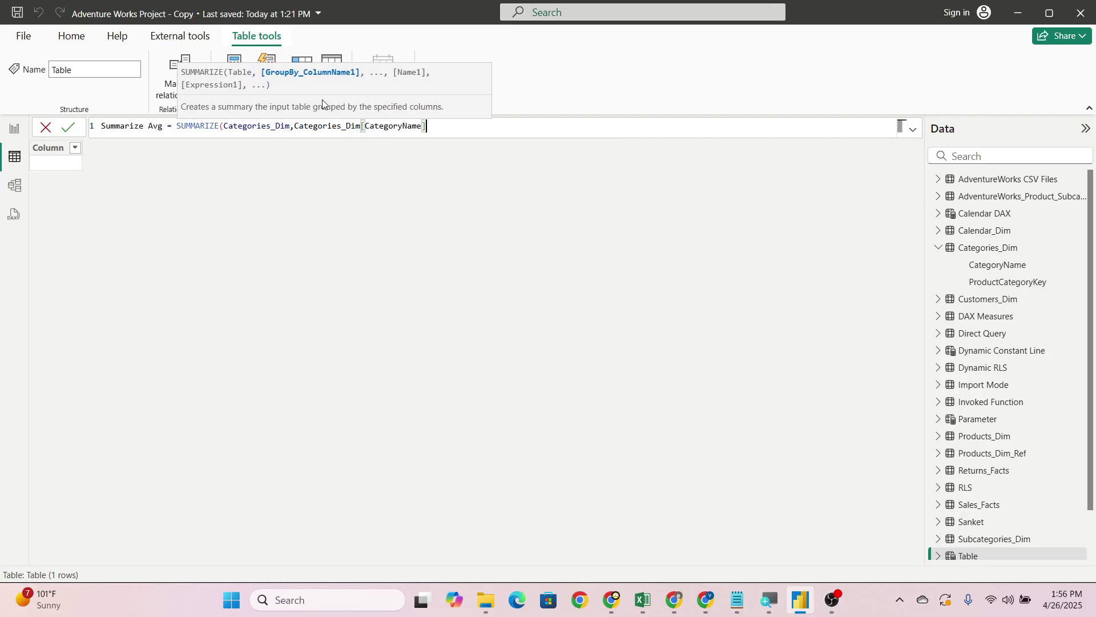
- Add an "Avg Price" column as AVERAGE(Products_Dim[ProductPrice]) and commit the table
{"action": "type", "text": ","}
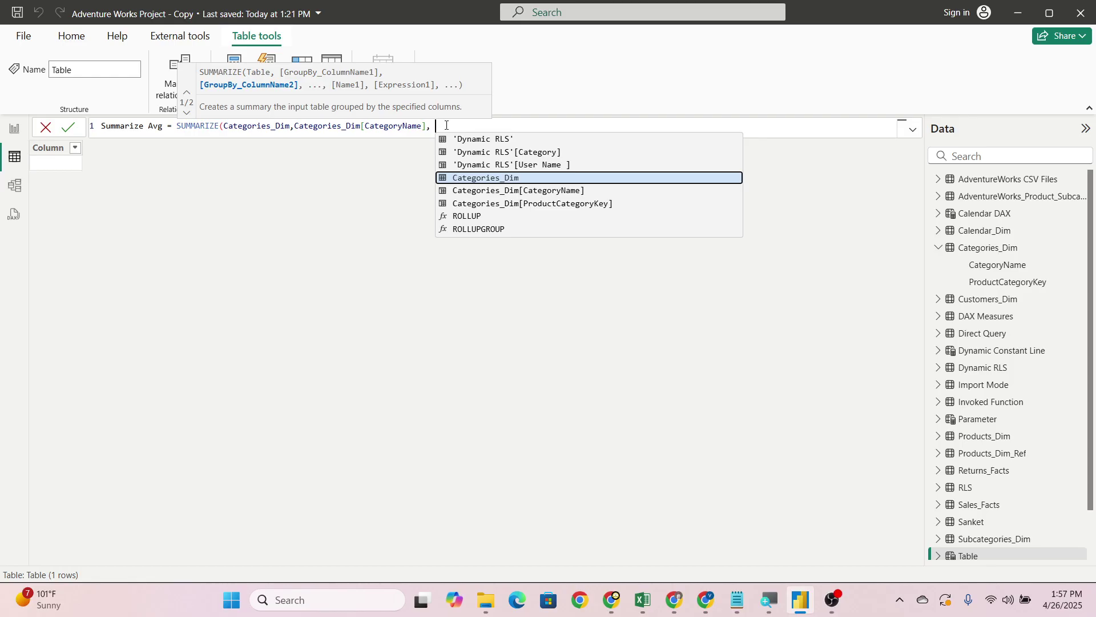
{"action": "type", "text": "\""}
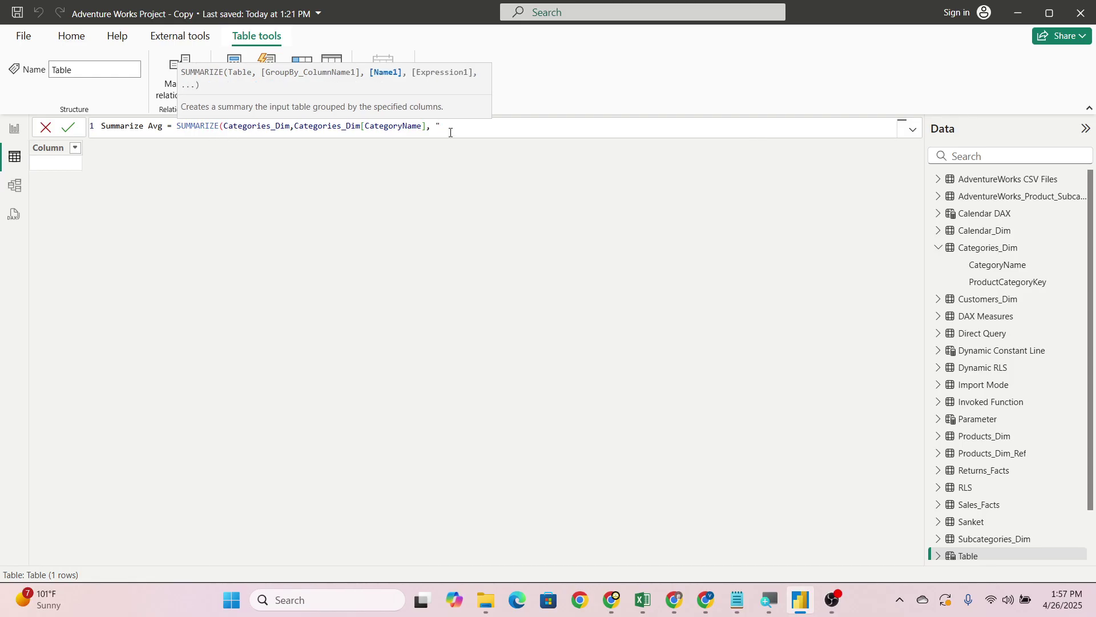
{"action": "scroll", "coordinate": [458, 129], "scroll_direction": "up", "scroll_amount": 4, "text": "ctrl"}
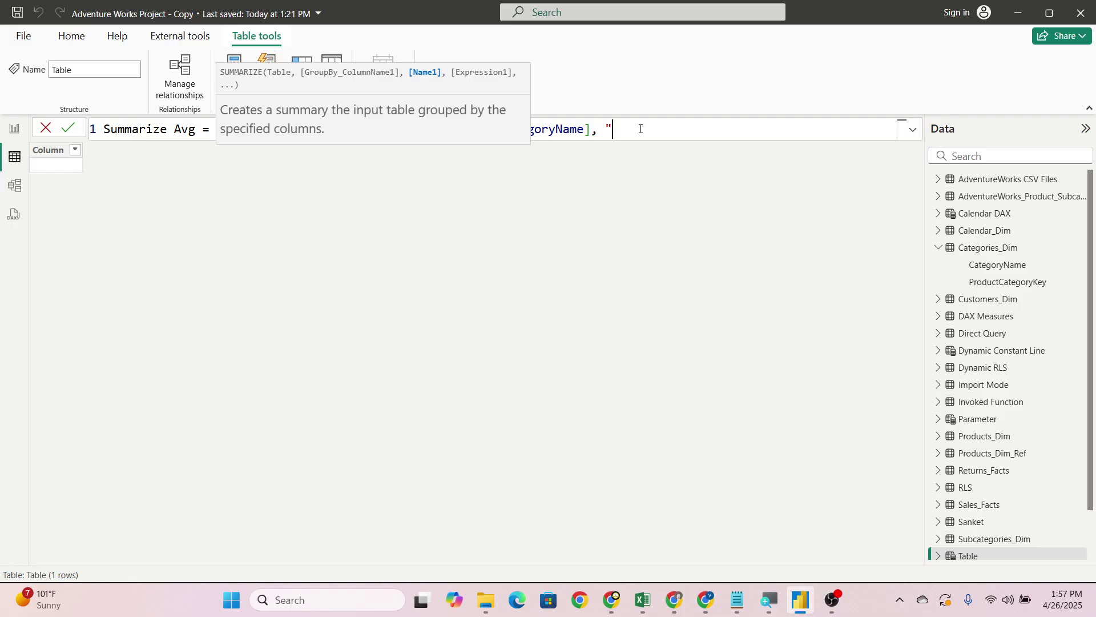
{"action": "type", "text": "Avg Pr"}
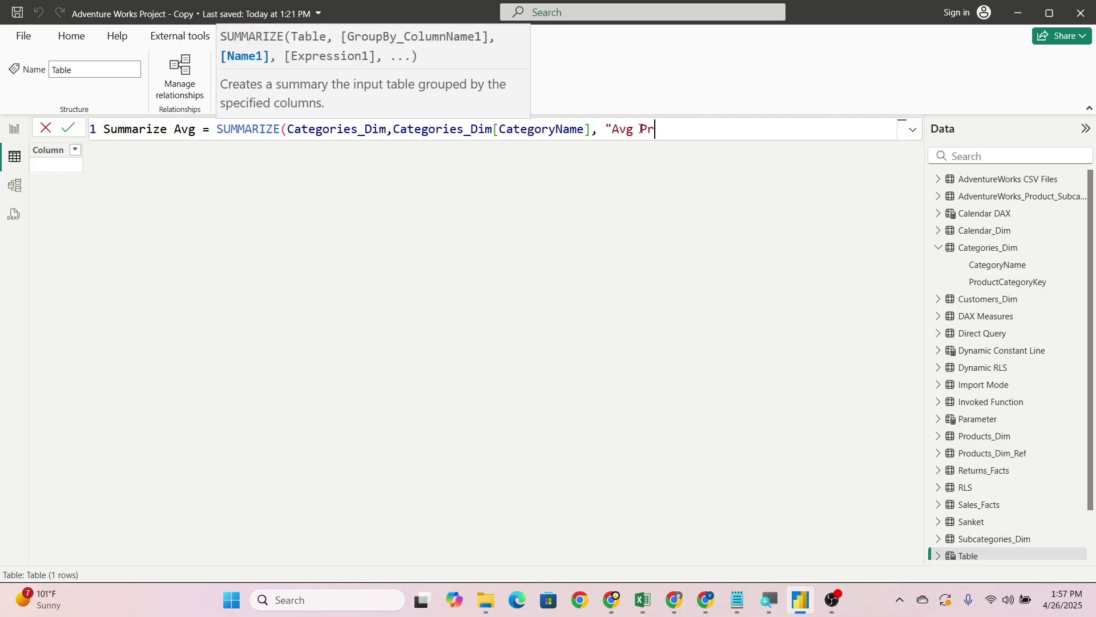
{"action": "type", "text": "ice"}
{"action": "key", "text": "BackSpace"}
{"action": "key", "text": "BackSpace"}
{"action": "type", "text": "ce\", ave"}
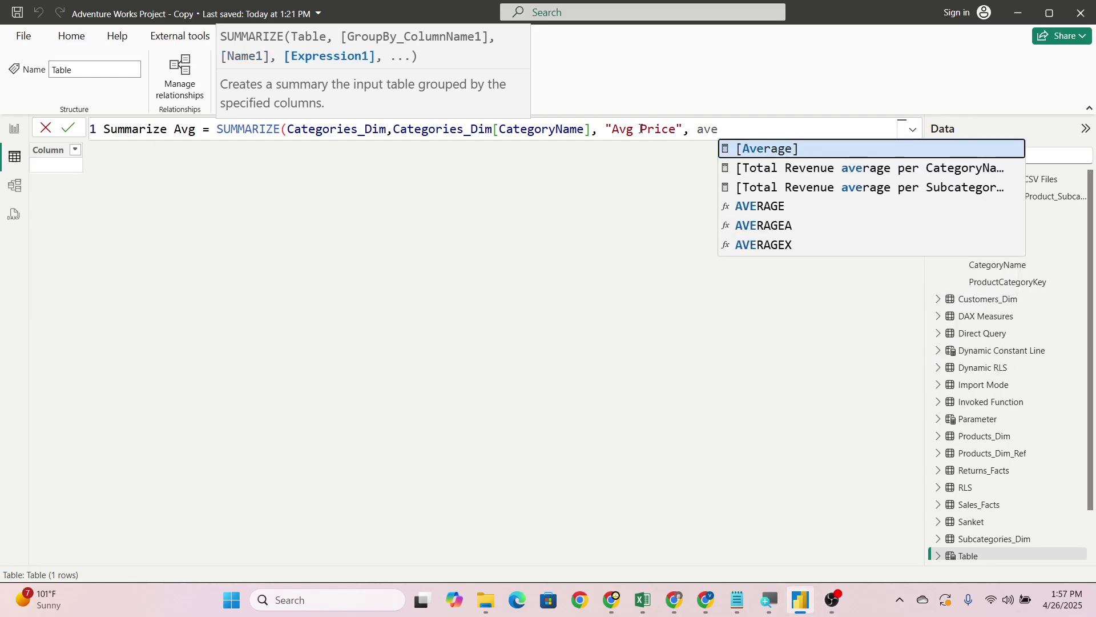
{"action": "key", "text": "Down"}
{"action": "key", "text": "Down"}
{"action": "key", "text": "Down"}
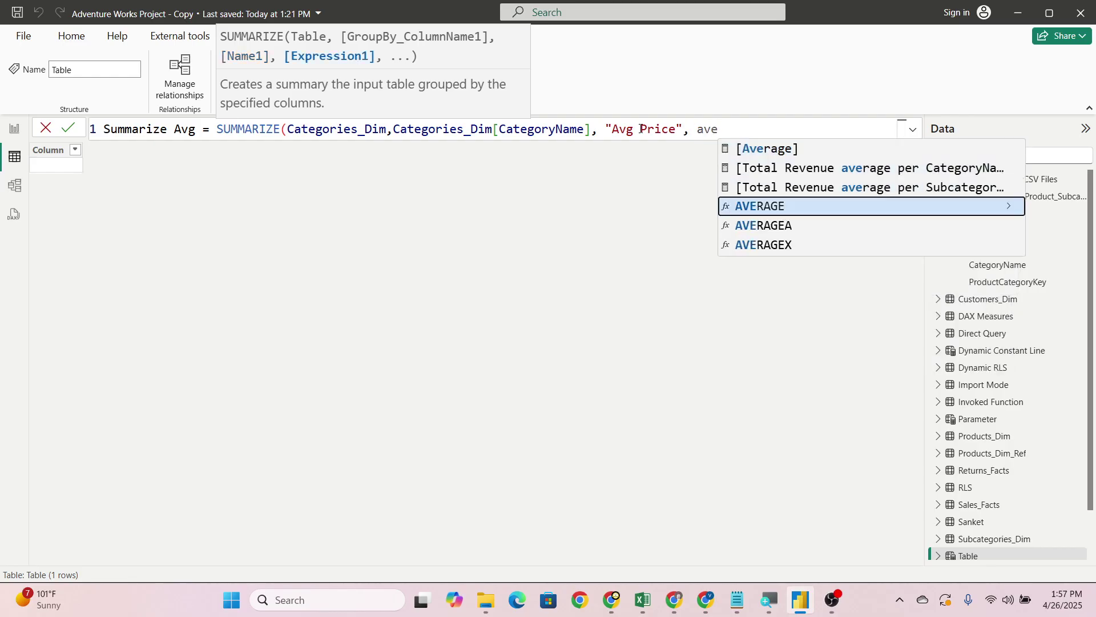
{"action": "key", "text": "Tab"}
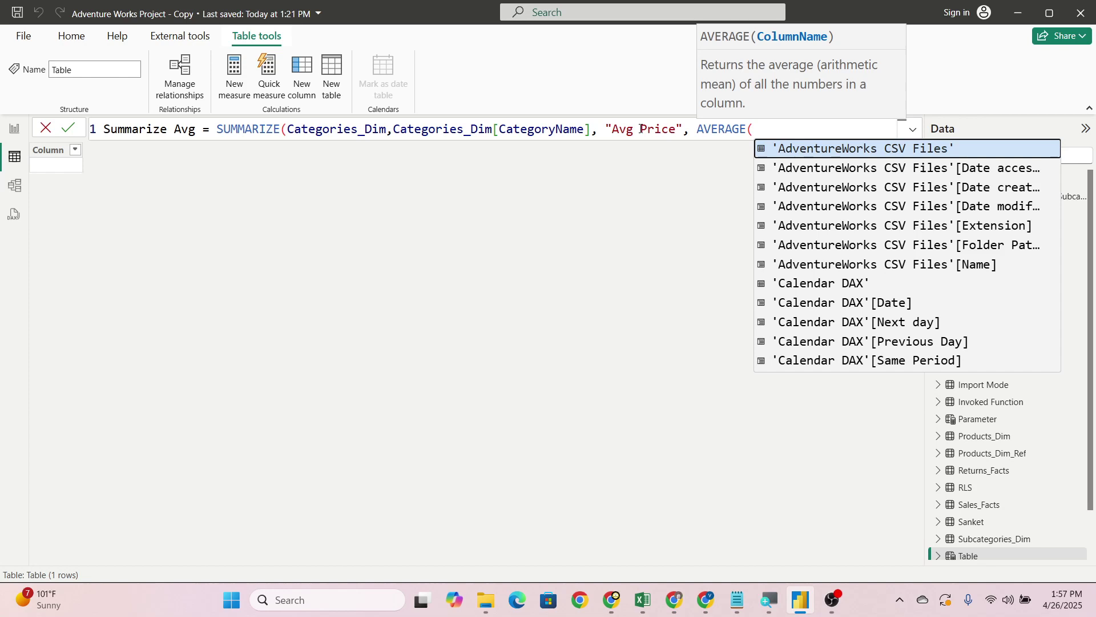
{"action": "type", "text": "pric"}
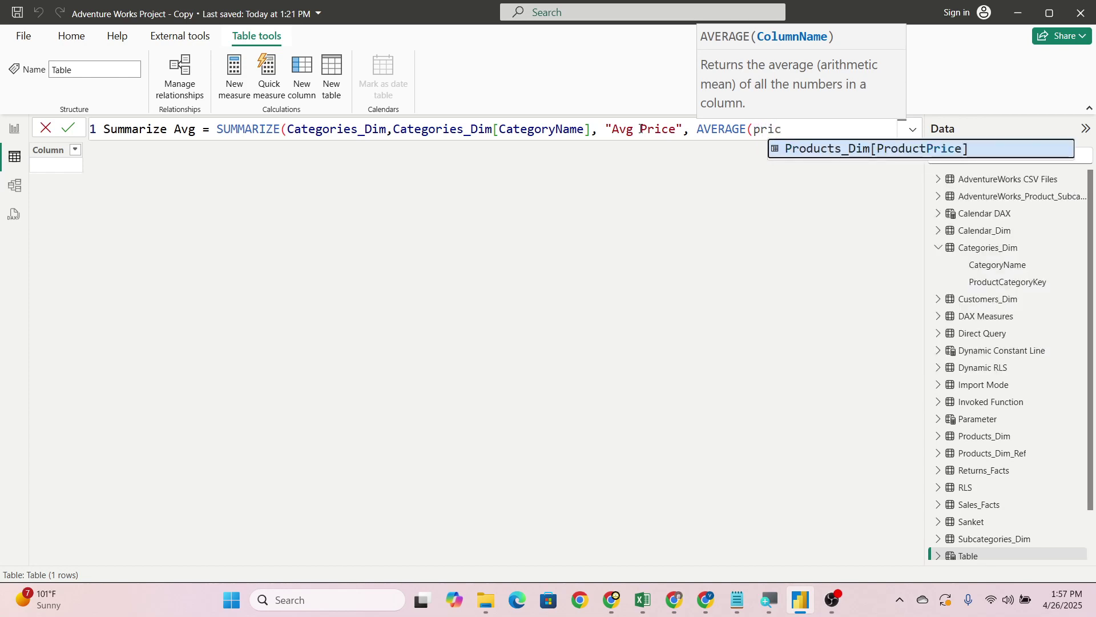
{"action": "key", "text": "Tab"}
{"action": "type", "text": ")"}
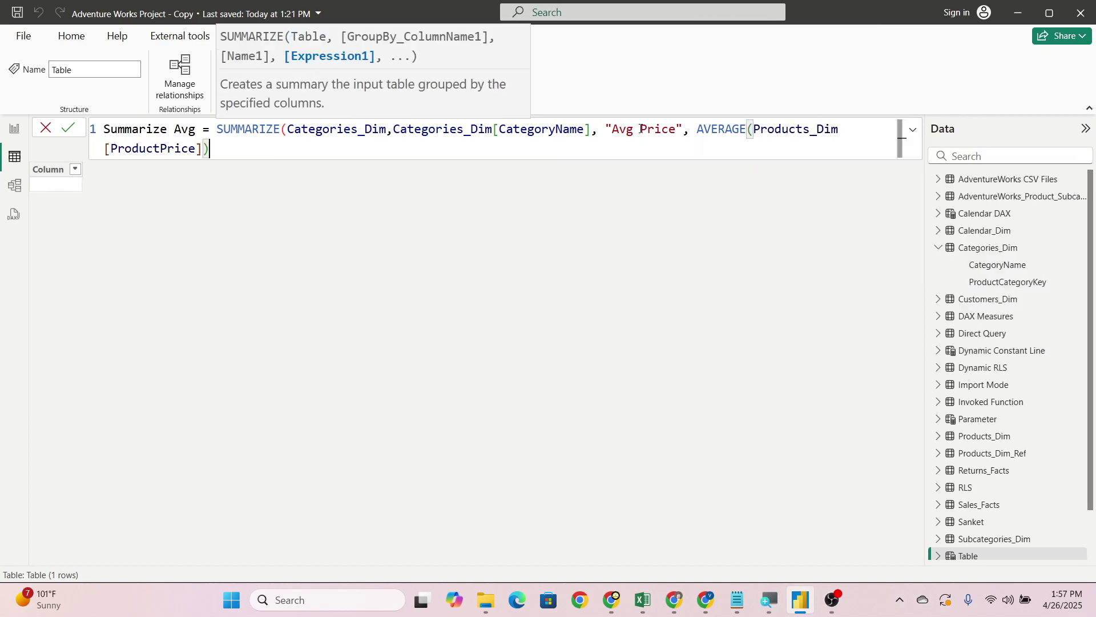
{"action": "key", "text": "Return"}
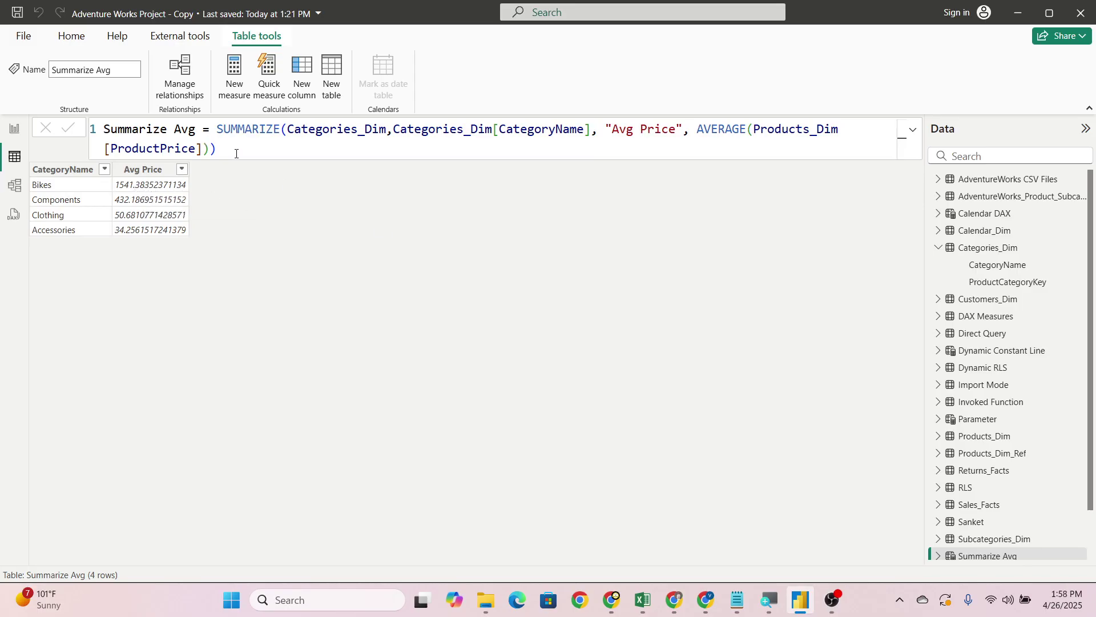
- Select the whole Summarize Avg formula in the formula bar, then deselect it
{"action": "left_click_drag", "start_coordinate": [232, 151], "coordinate": [98, 126]}
{"action": "key", "text": "ctrl+c"}
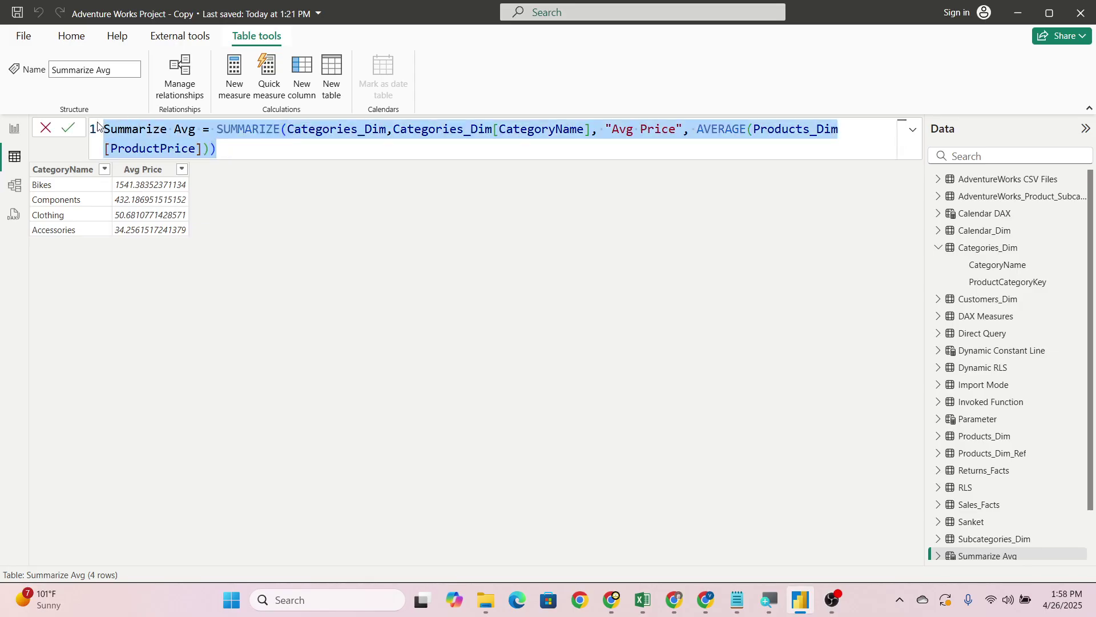
{"action": "left_click", "coordinate": [245, 150]}
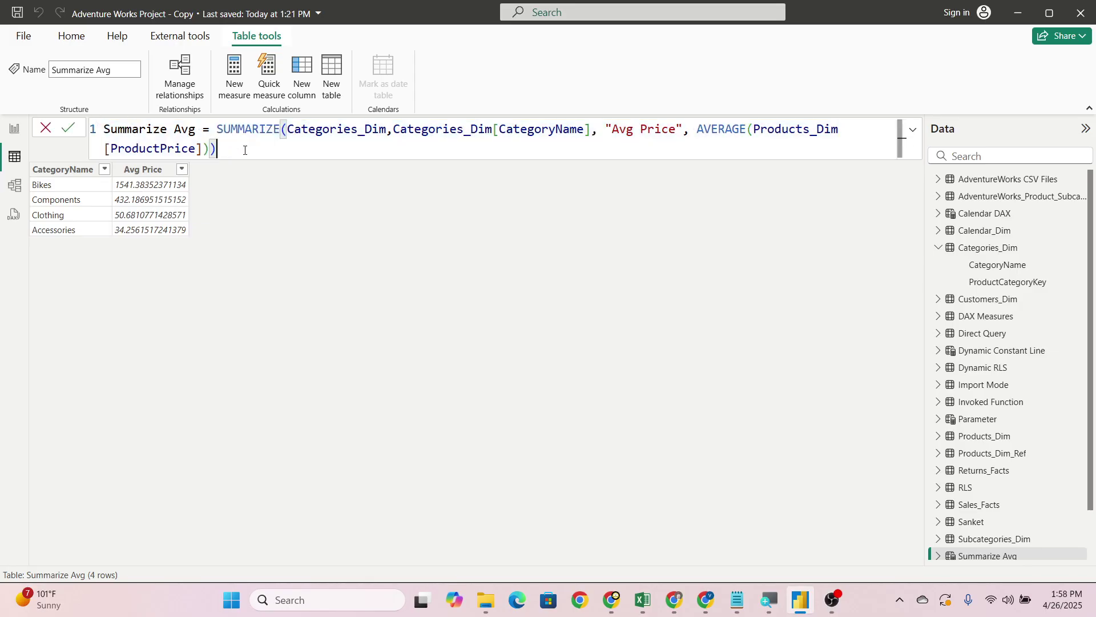
- Paste the Summarize Avg formula into a new table and rename it Summarize Sum
{"action": "left_click", "coordinate": [335, 88]}
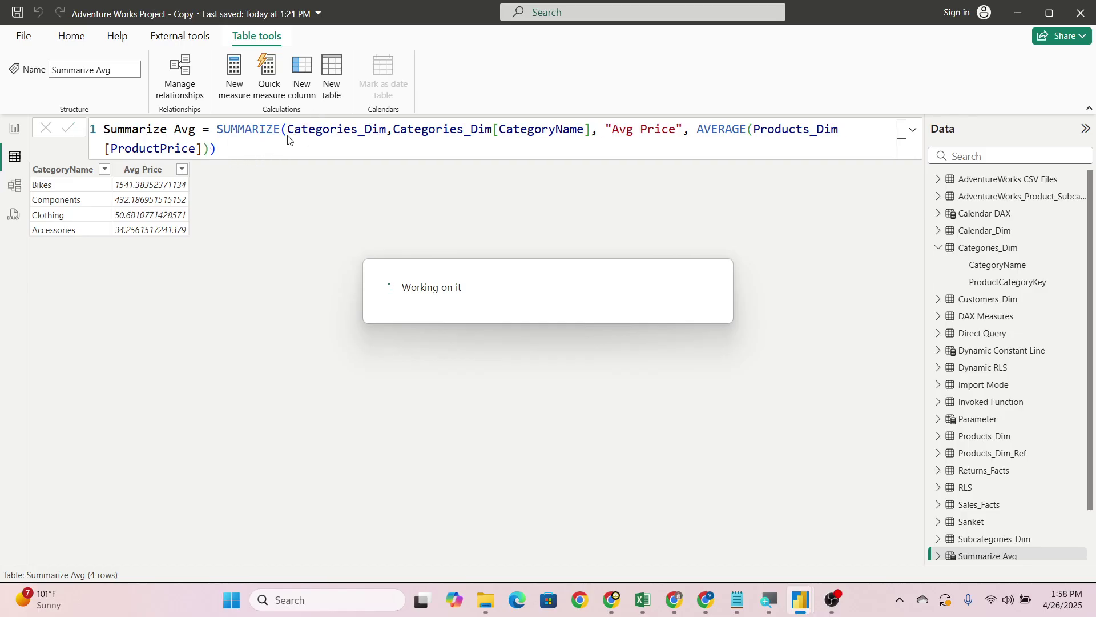
{"action": "key", "text": "ctrl+v"}
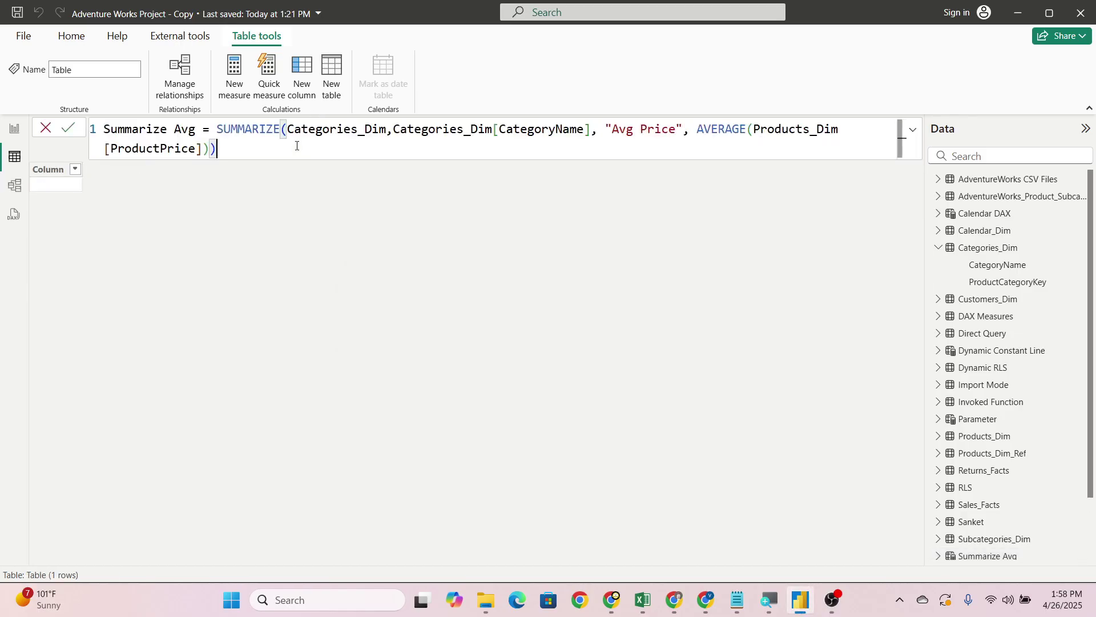
{"action": "left_click", "coordinate": [198, 131]}
{"action": "key", "text": "BackSpace"}
{"action": "key", "text": "BackSpace"}
{"action": "key", "text": "BackSpace"}
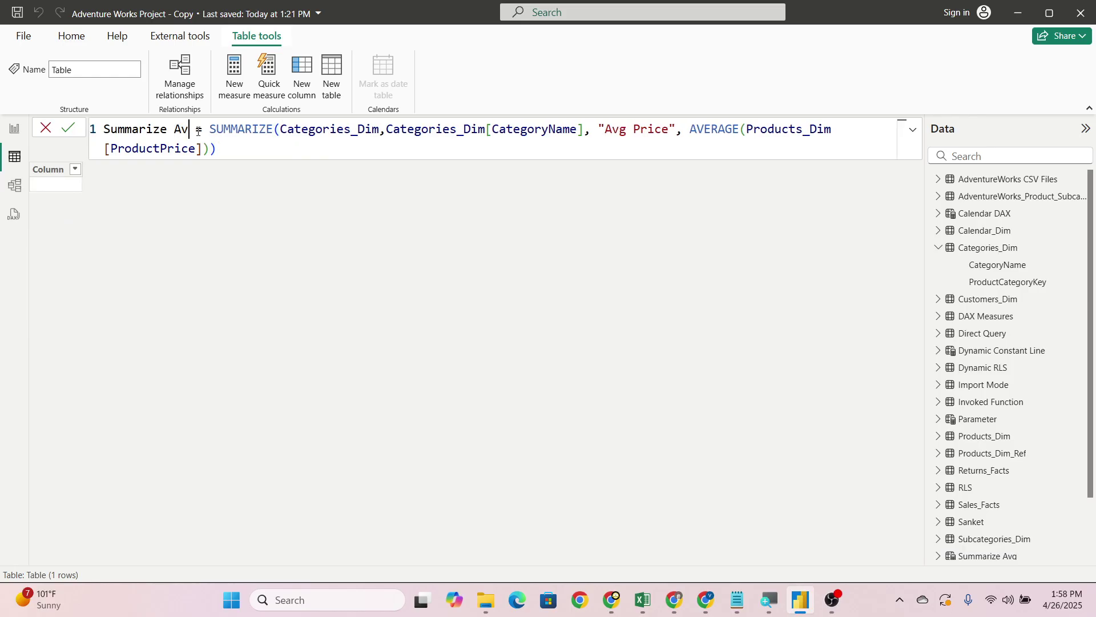
{"action": "type", "text": "Sum"}
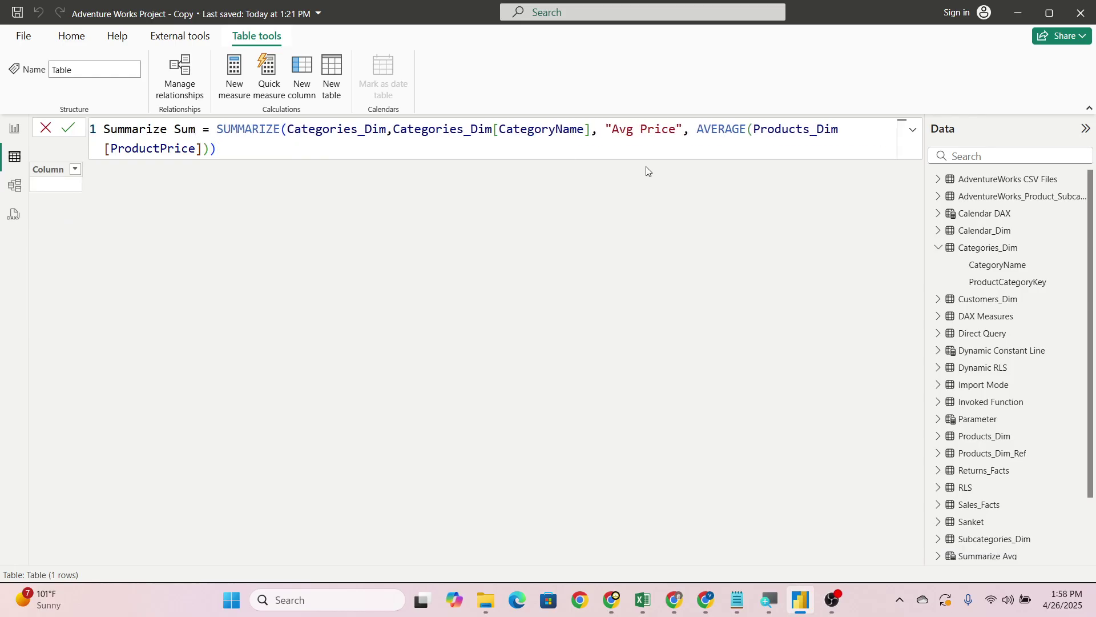
- Rename the column to "Total Price", replace AVERAGE with SUM, and commit
{"action": "left_click", "coordinate": [634, 130]}
{"action": "key", "text": "BackSpace"}
{"action": "key", "text": "BackSpace"}
{"action": "key", "text": "BackSpace"}
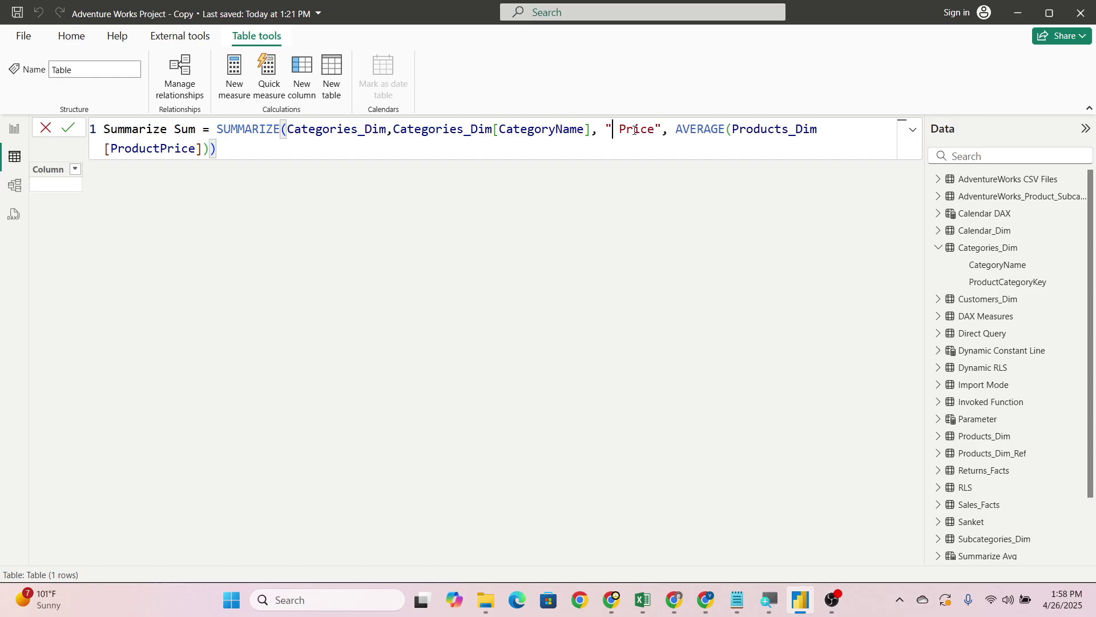
{"action": "type", "text": "Total"}
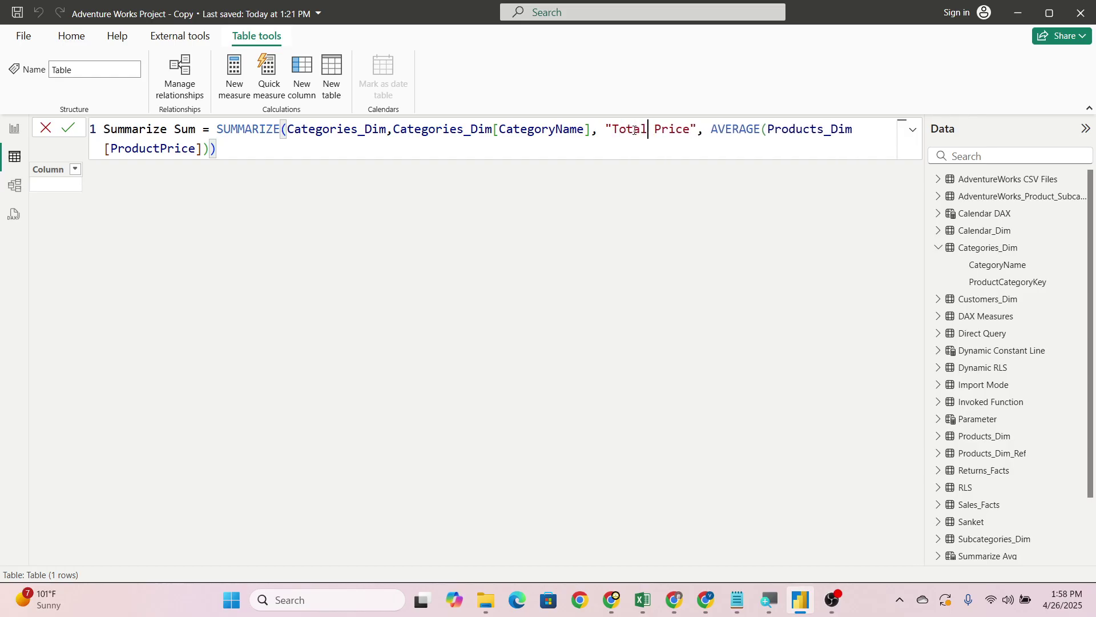
{"action": "double_click", "coordinate": [761, 132]}
{"action": "type", "text": "AVE"}
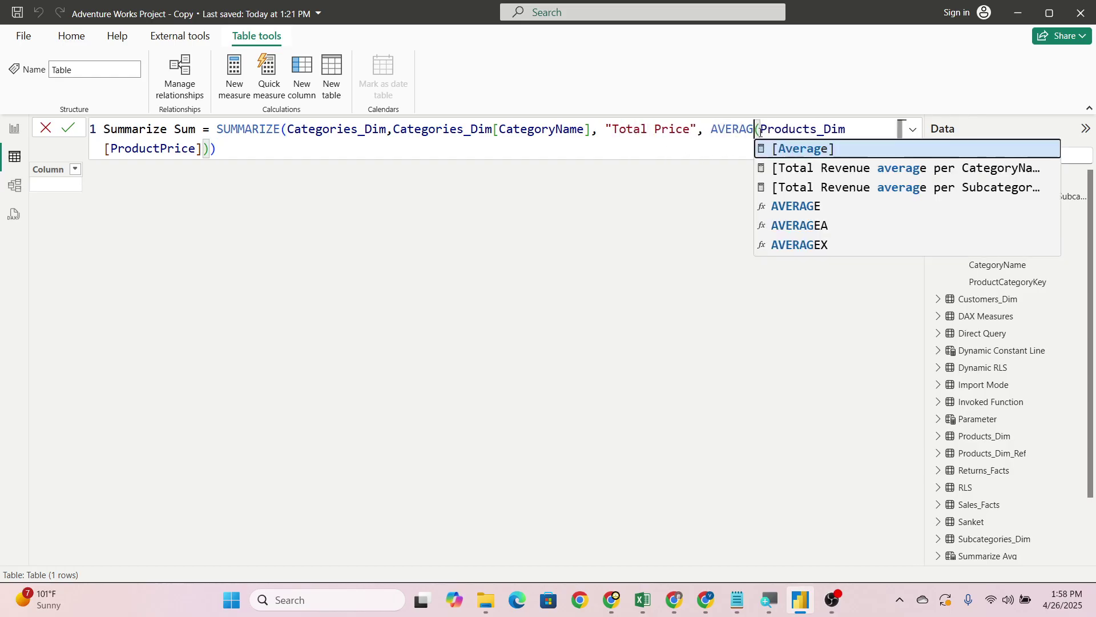
{"action": "key", "text": "BackSpace"}
{"action": "key", "text": "BackSpace"}
{"action": "key", "text": "BackSpace"}
{"action": "type", "text": "Sum"}
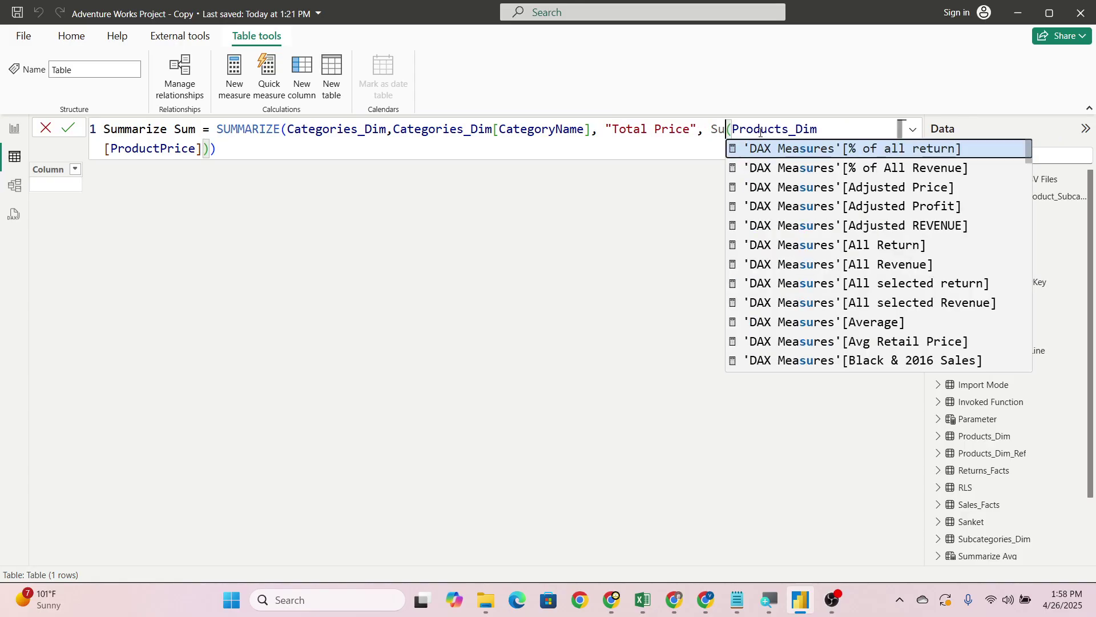
{"action": "left_click", "coordinate": [667, 151]}
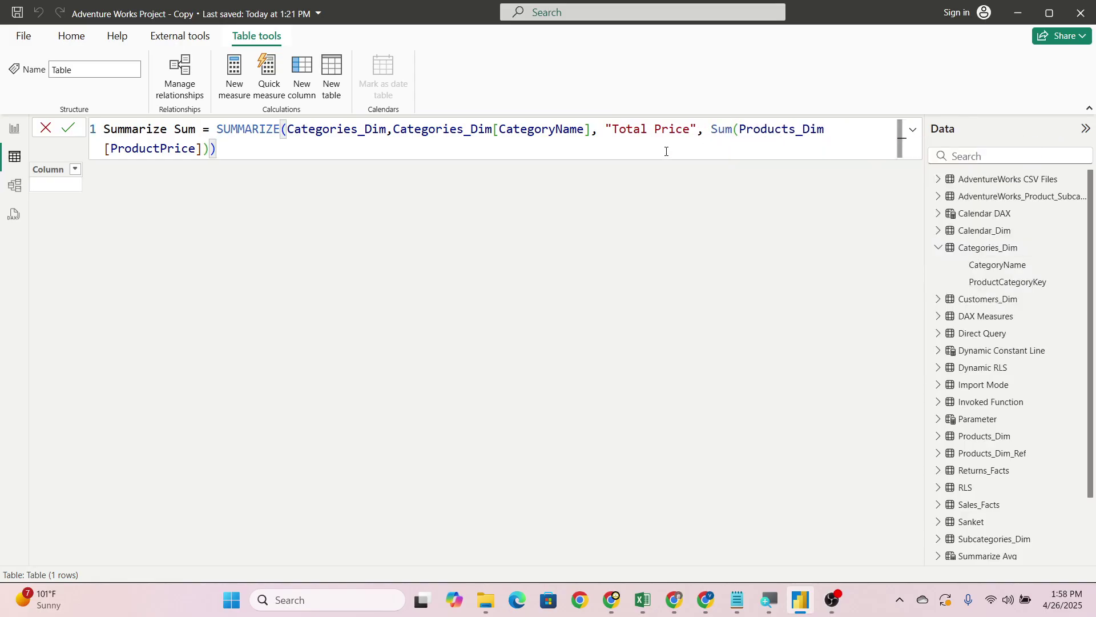
{"action": "key", "text": "Return"}
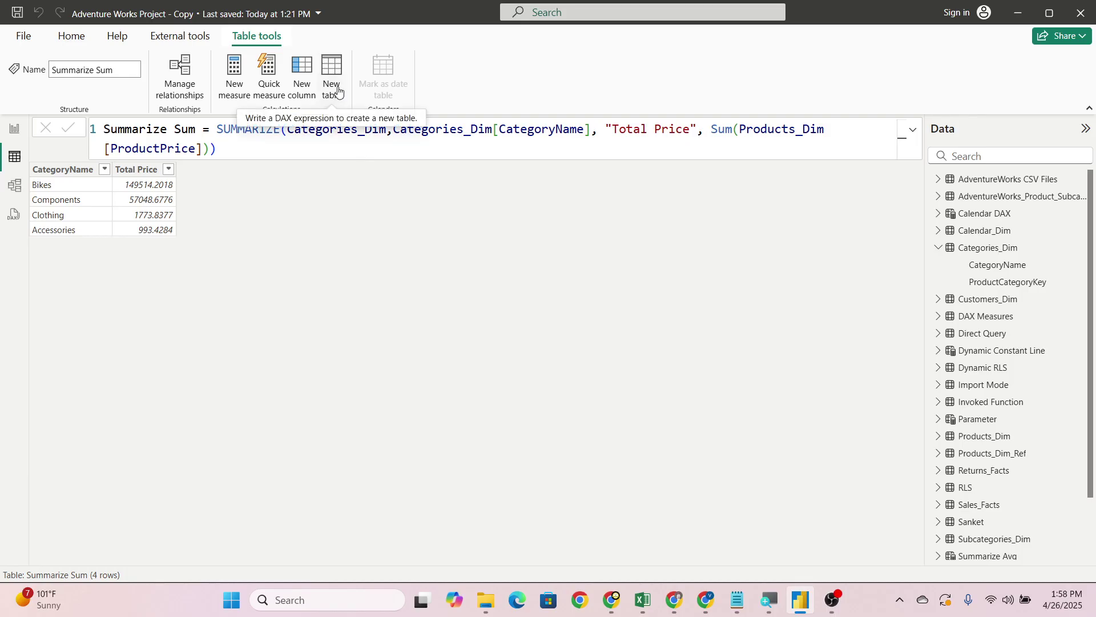
- Start a new calculated table named 'Summarize Multiple ='
{"action": "left_click", "coordinate": [338, 95]}
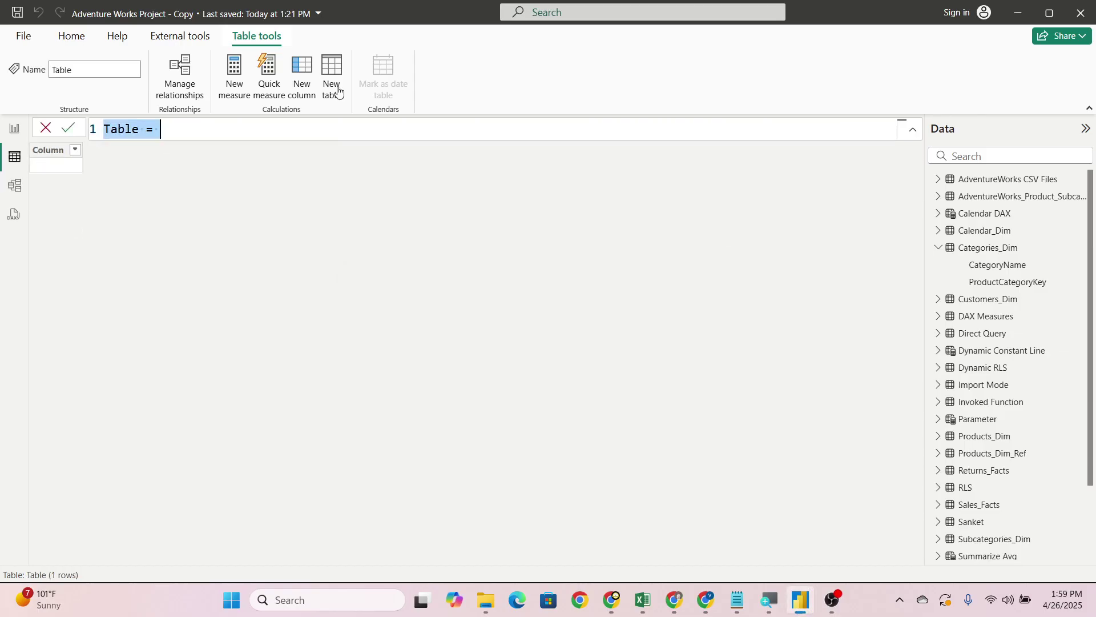
{"action": "type", "text": "Summa"}
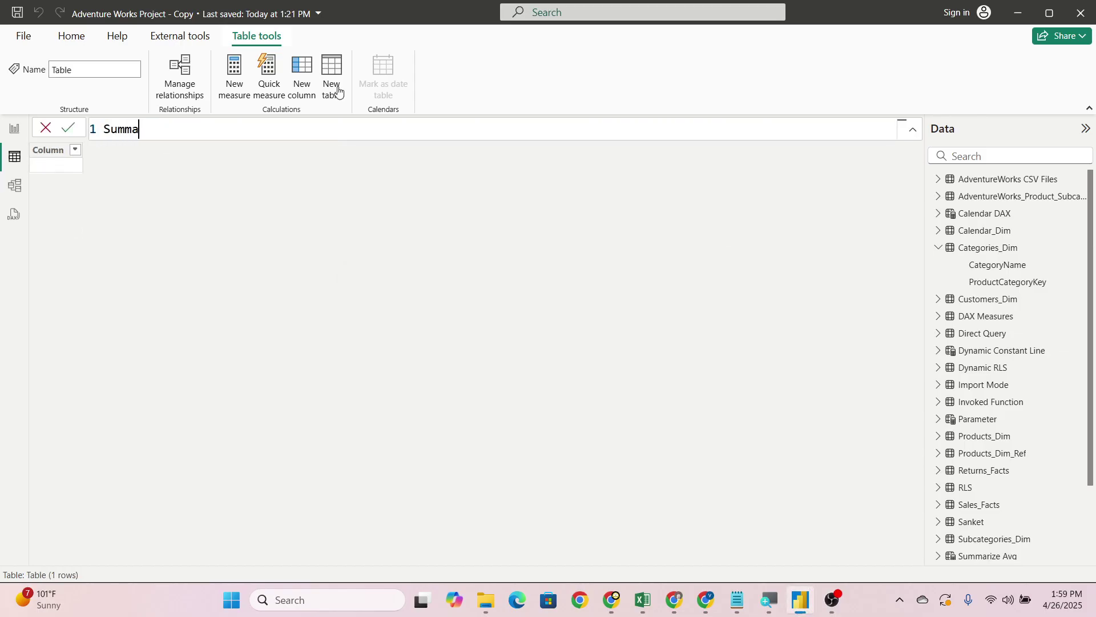
{"action": "type", "text": "rize Multiple="}
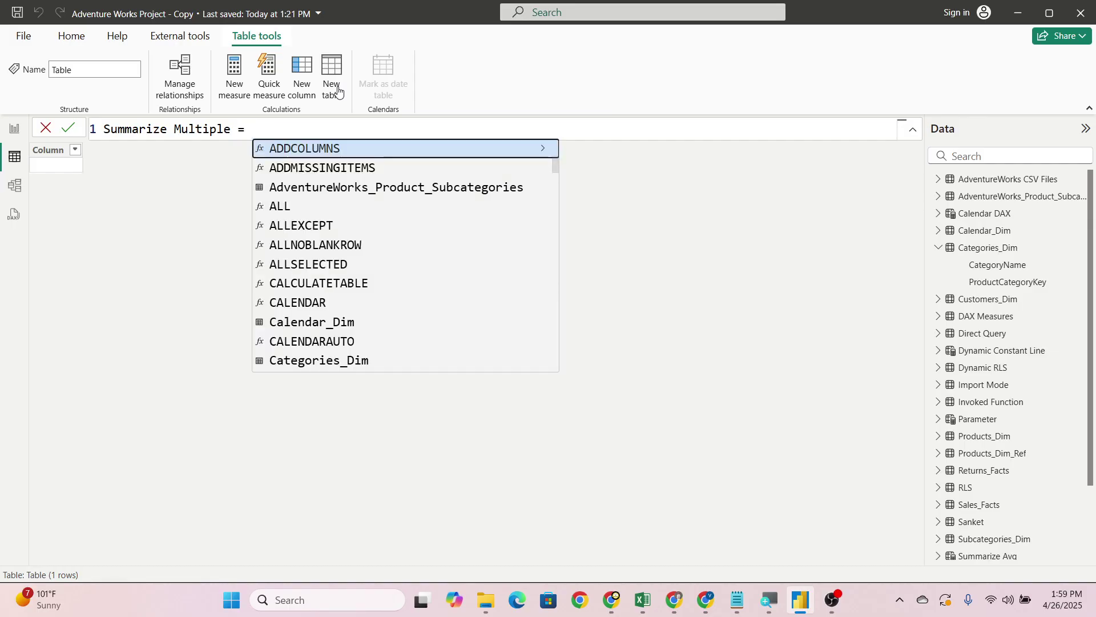
{"action": "key", "text": "shift+Return"}
- Enter SUMMARIZE(Sales_Facts, Territories_Dim[Region], Categories_Dim[CategoryName] as the grouping
{"action": "type", "text": "Summ"}
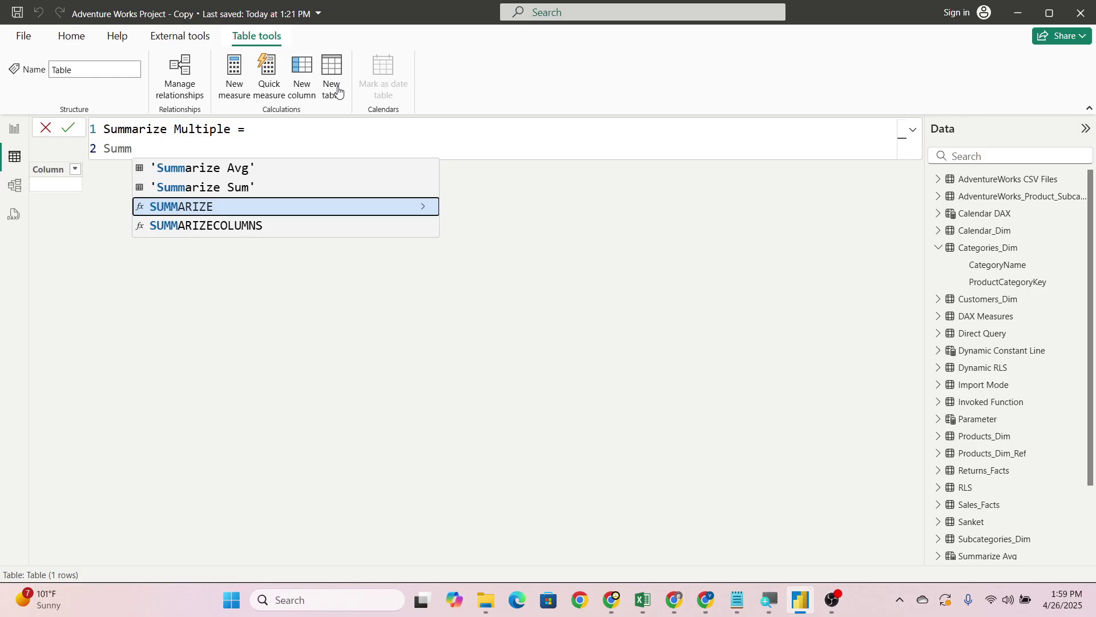
{"action": "key", "text": "Tab"}
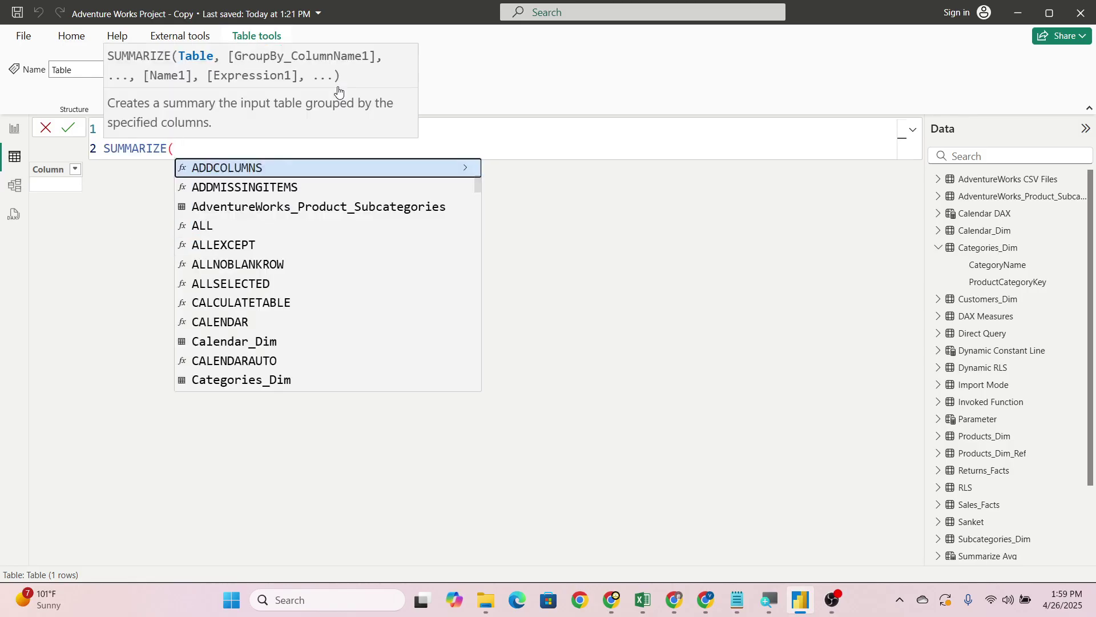
{"action": "type", "text": "sales"}
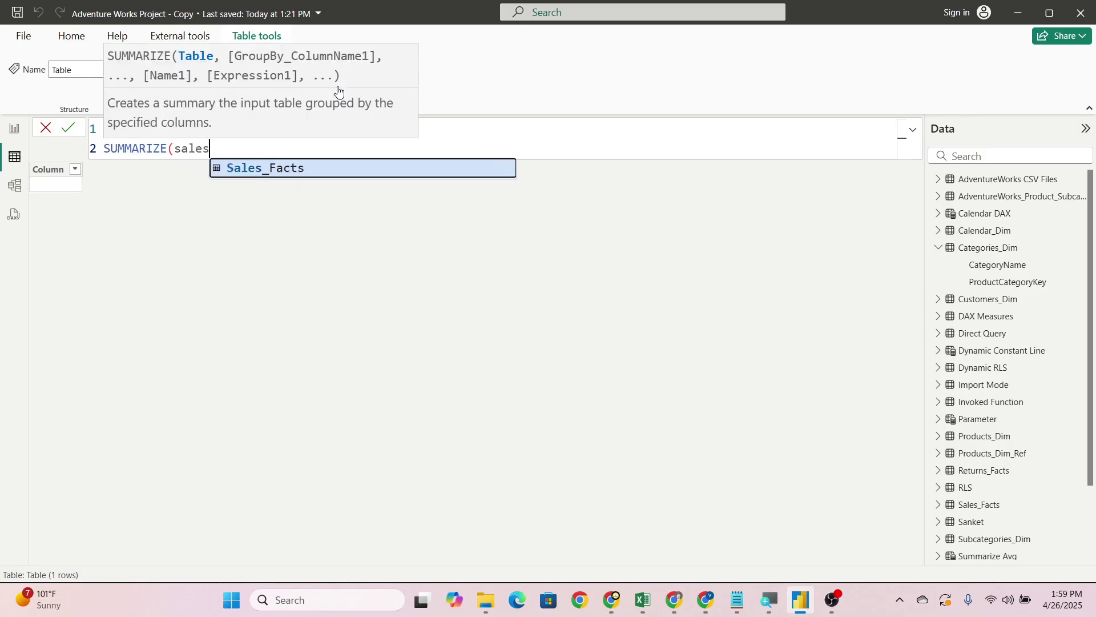
{"action": "key", "text": "Tab"}
{"action": "type", "text": ","}
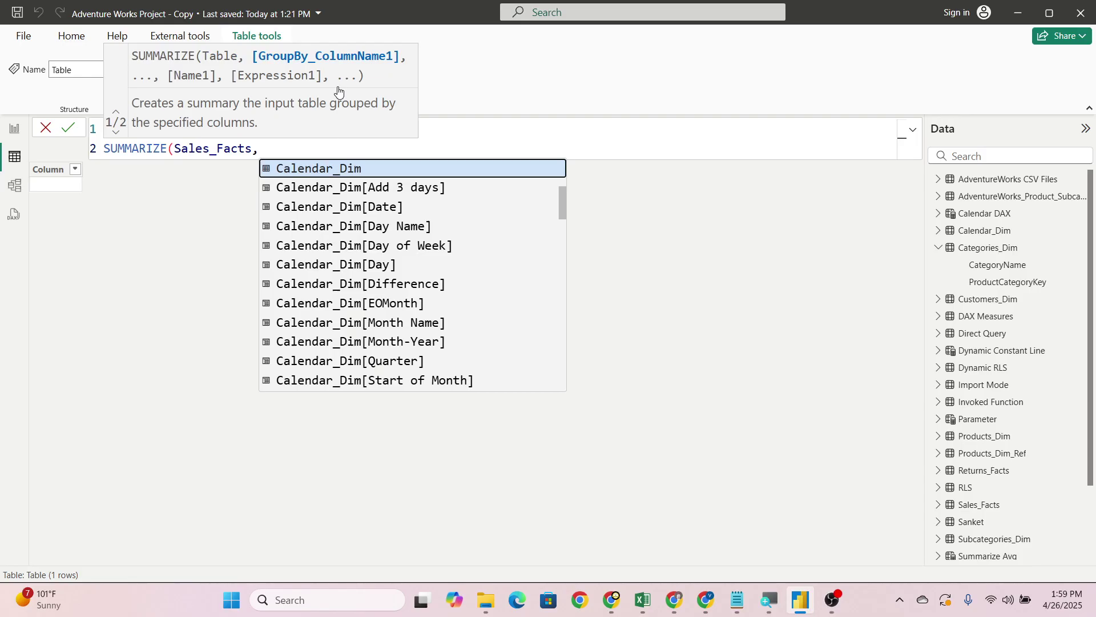
{"action": "type", "text": " re"}
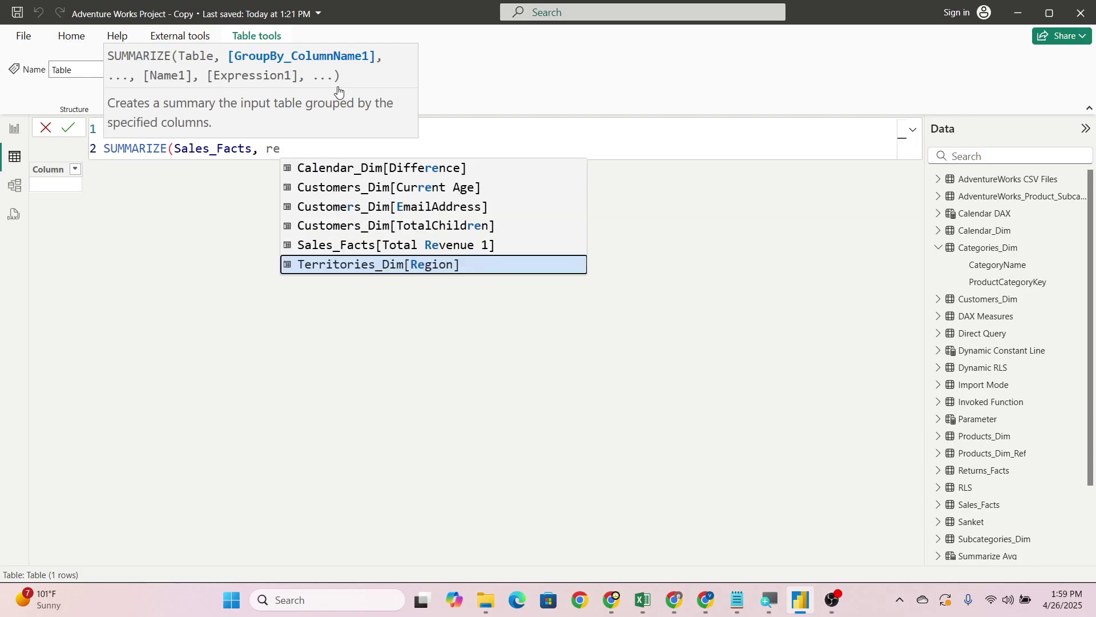
{"action": "key", "text": "Tab"}
{"action": "type", "text": ", "}
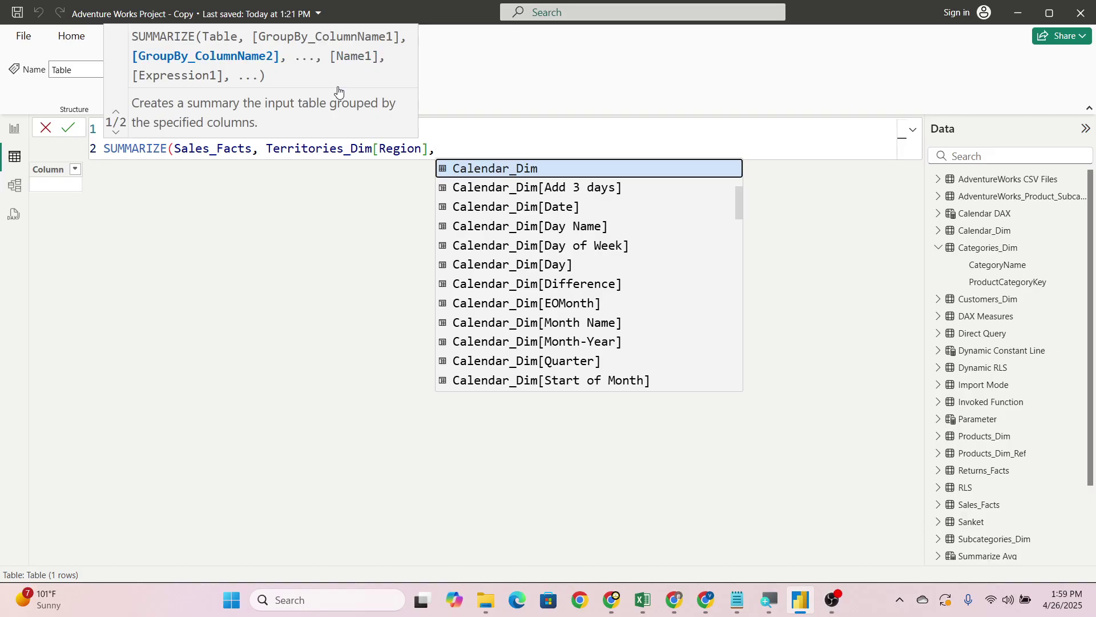
{"action": "type", "text": "cat"}
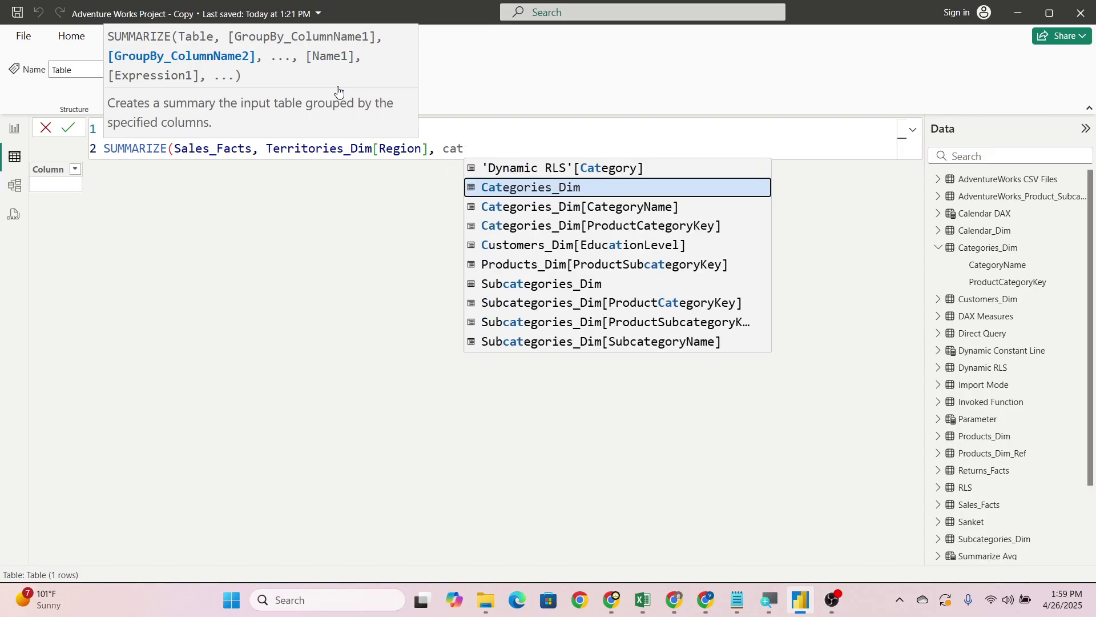
{"action": "key", "text": "Down"}
{"action": "key", "text": "Tab"}
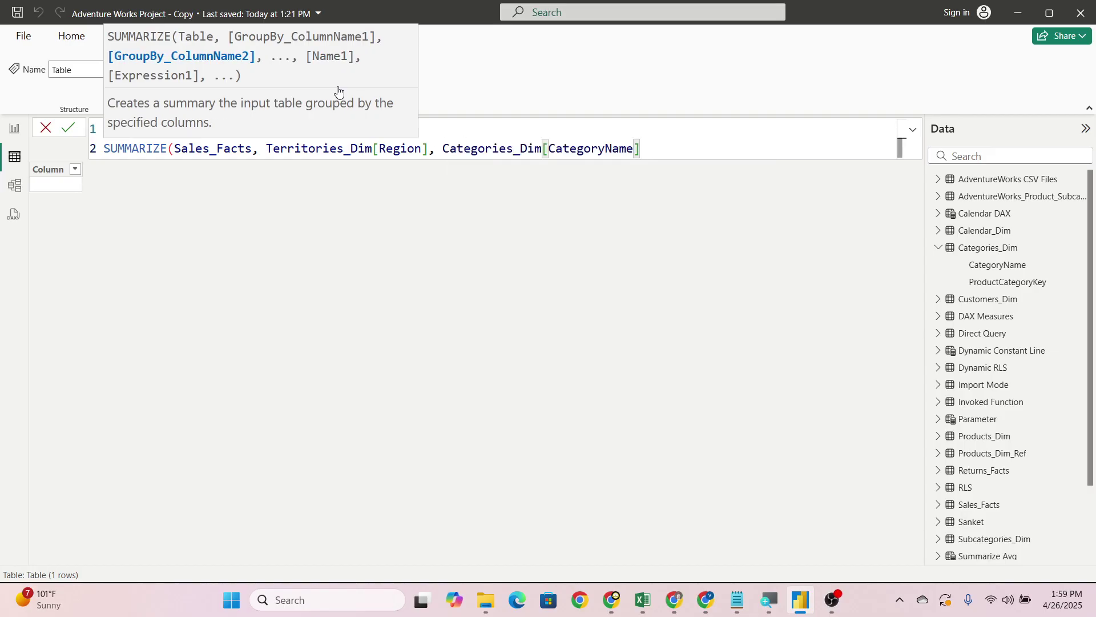
- Add a "Total Revenue" column using the [Total Revenue] measure
{"action": "type", "text": ","}
{"action": "key", "text": "shift+Return"}
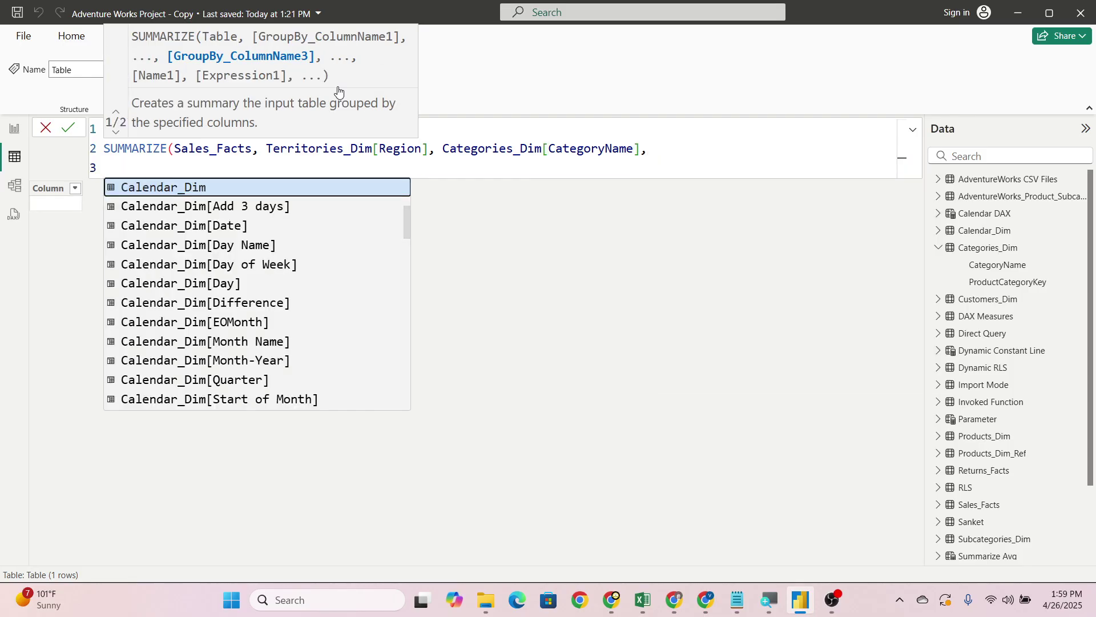
{"action": "type", "text": "\""}
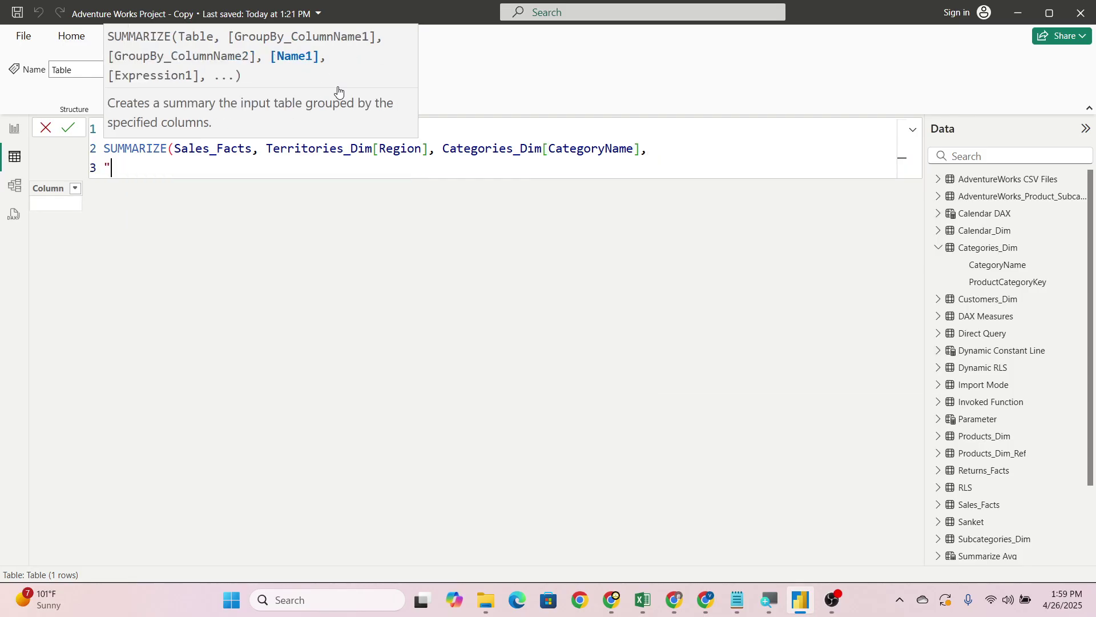
{"action": "type", "text": "Total Revenue"}
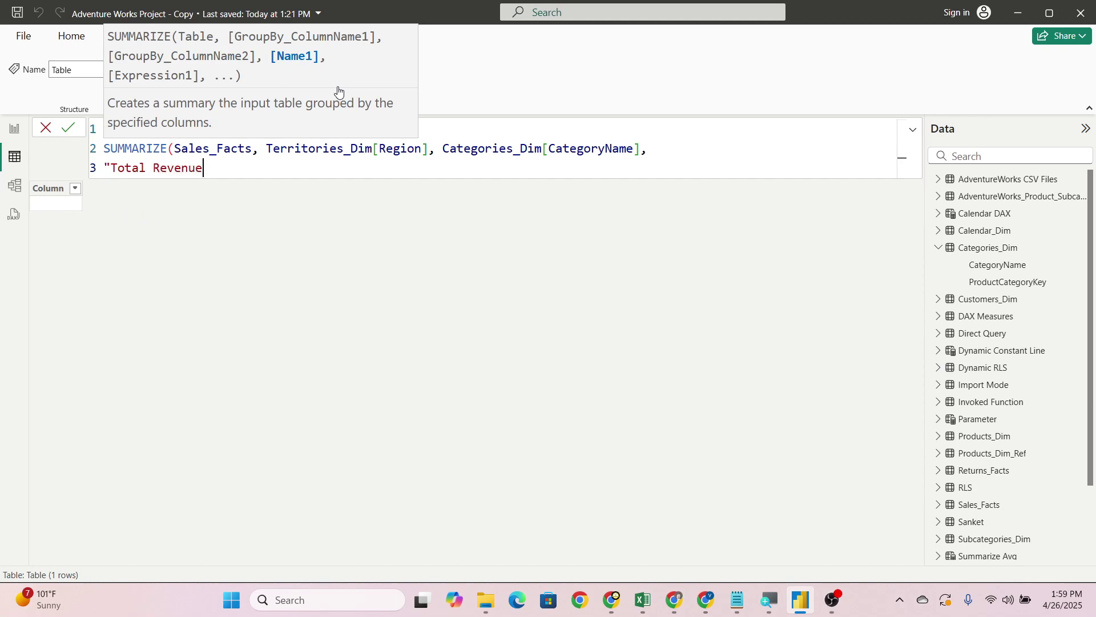
{"action": "type", "text": "\", [tot"}
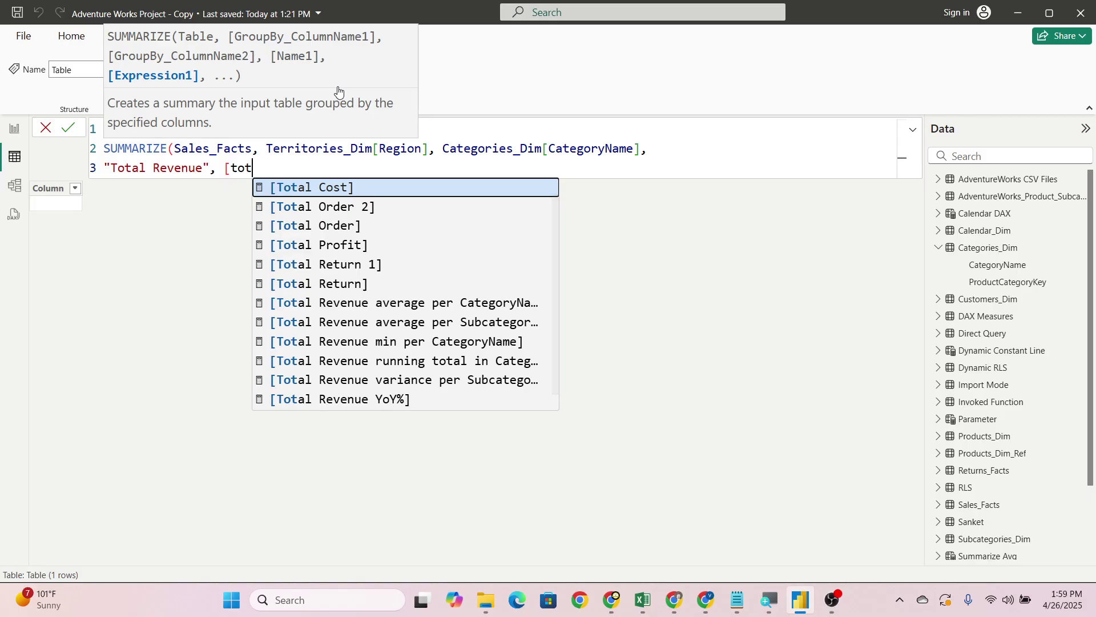
{"action": "key", "text": "Down"}
{"action": "key", "text": "Down"}
{"action": "key", "text": "Down"}
{"action": "key", "text": "Down"}
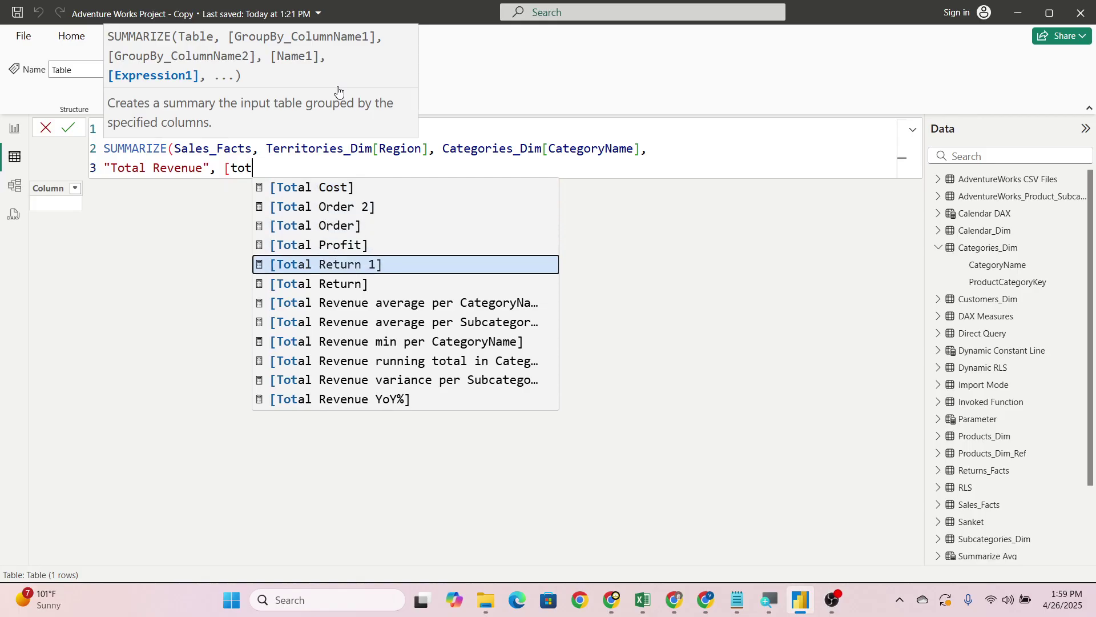
{"action": "key", "text": "Up"}
{"action": "key", "text": "Up"}
{"action": "key", "text": "Up"}
{"action": "key", "text": "Down"}
{"action": "key", "text": "Down"}
{"action": "key", "text": "Down"}
{"action": "key", "text": "Down"}
{"action": "key", "text": "Down"}
{"action": "key", "text": "Down"}
{"action": "key", "text": "Down"}
{"action": "key", "text": "Down"}
{"action": "key", "text": "Down"}
{"action": "key", "text": "Down"}
{"action": "key", "text": "Down"}
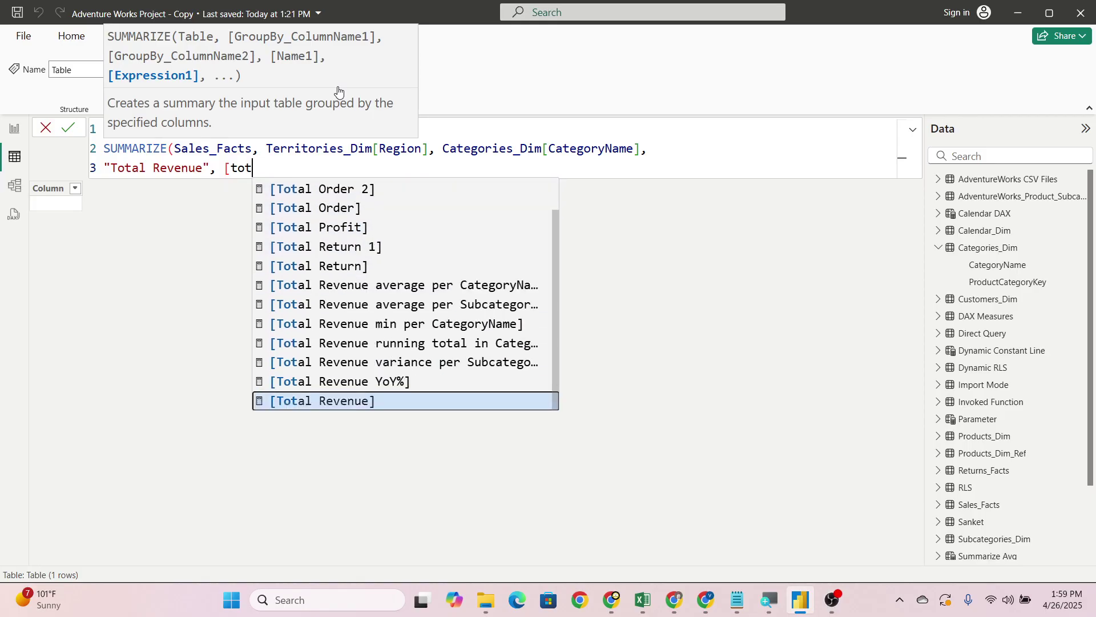
{"action": "key", "text": "Tab"}
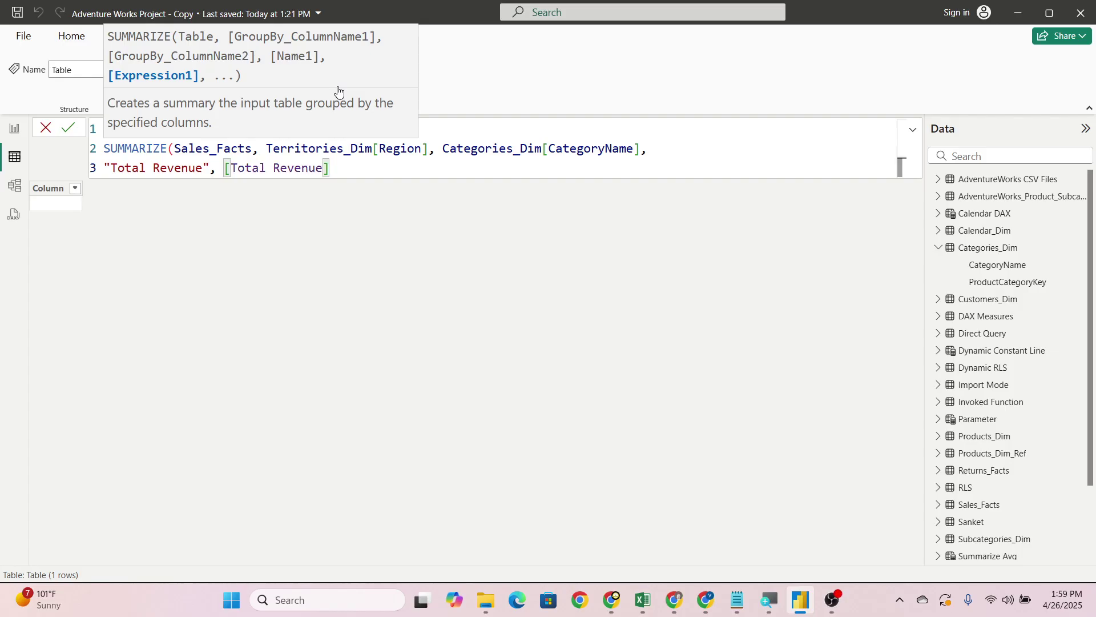
{"action": "type", "text": ","}
- Add a "Total Cost" column using the [Total Cost] measure
{"action": "key", "text": "Return"}
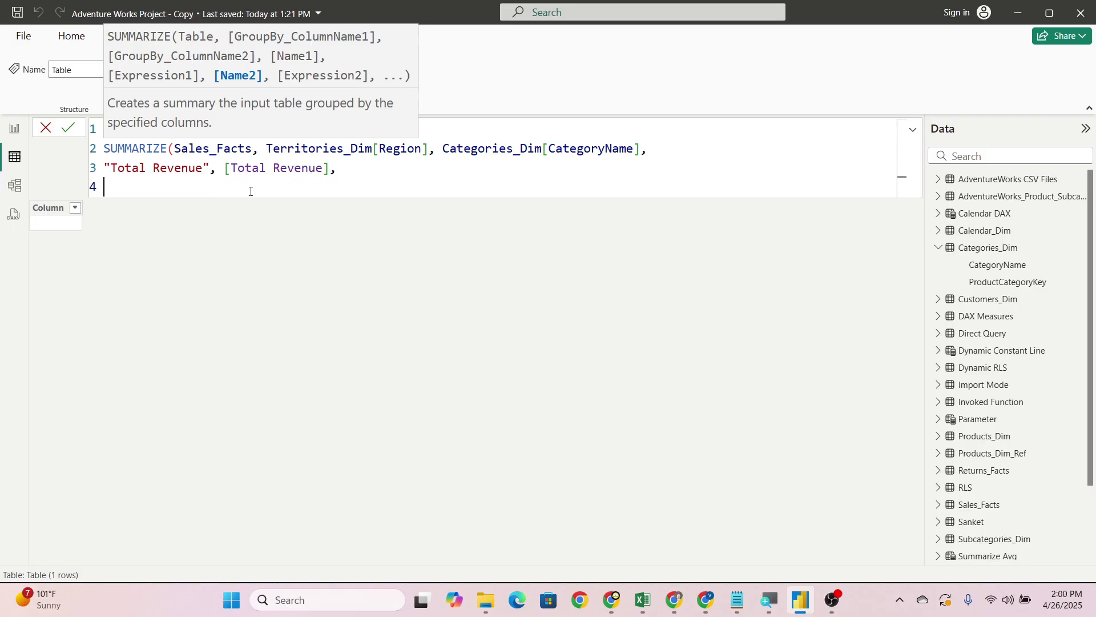
{"action": "type", "text": "\"Total Cost\" , "}
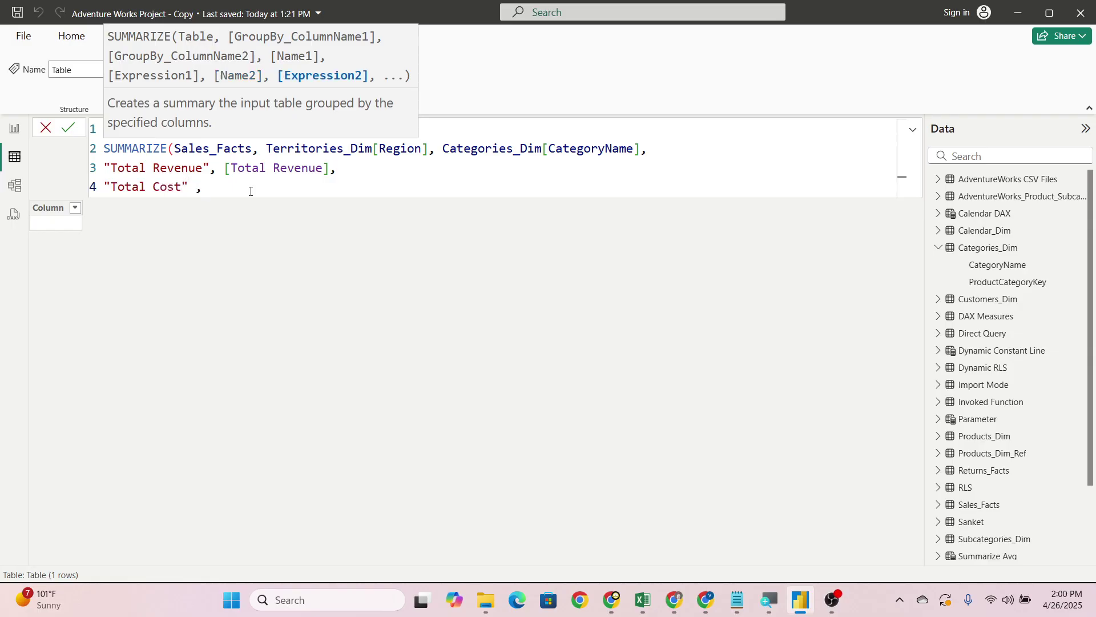
{"action": "type", "text": "[Total Cost"}
{"action": "key", "text": "Tab"}
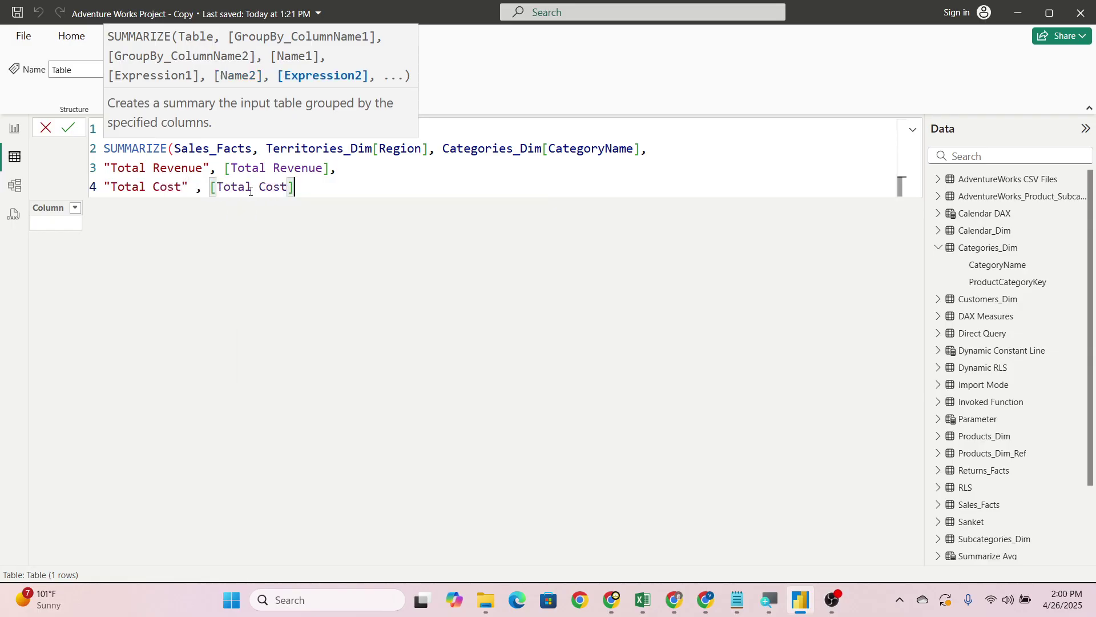
{"action": "type", "text": ","}
{"action": "key", "text": "shift+Return"}
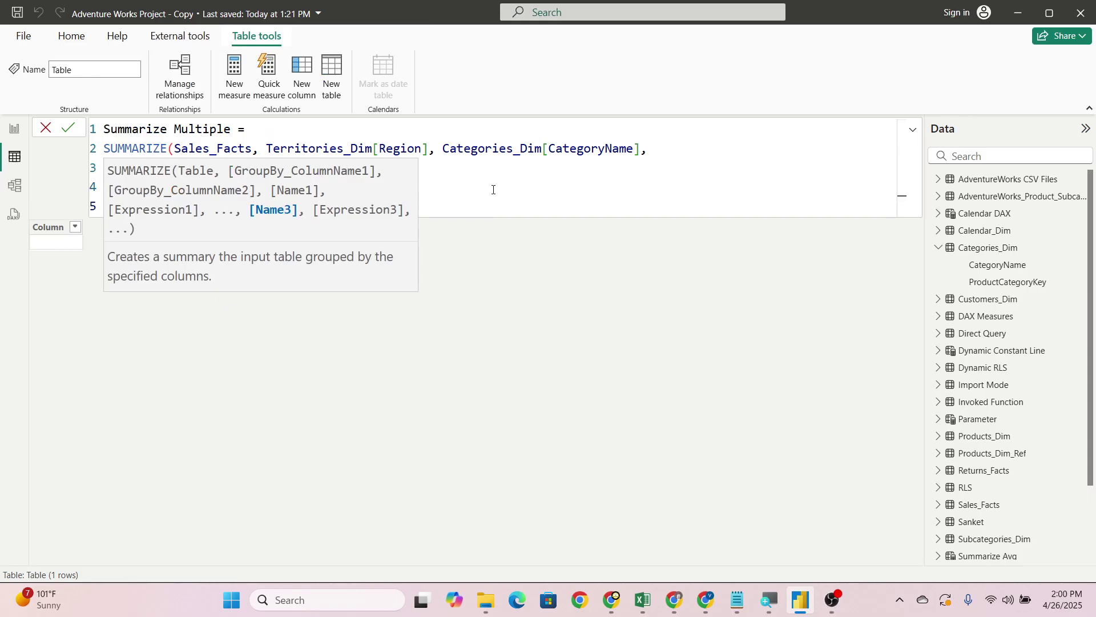
- Add a "Total Order" column using the [Total Order] measure
{"action": "type", "text": "\""}
{"action": "left_click", "coordinate": [153, 203]}
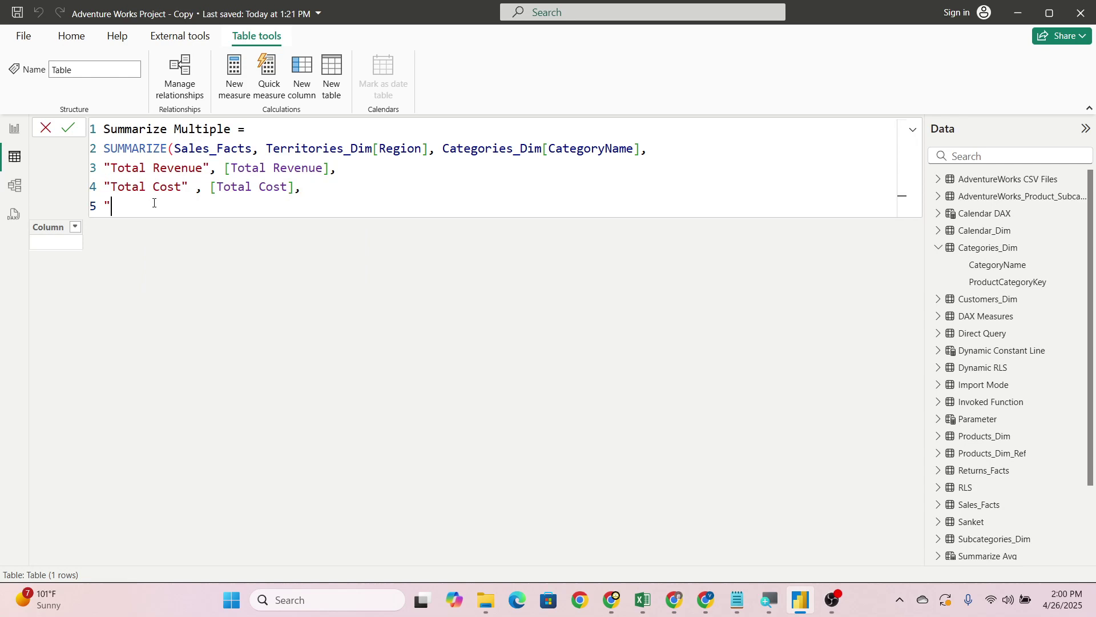
{"action": "type", "text": "Total Order\""}
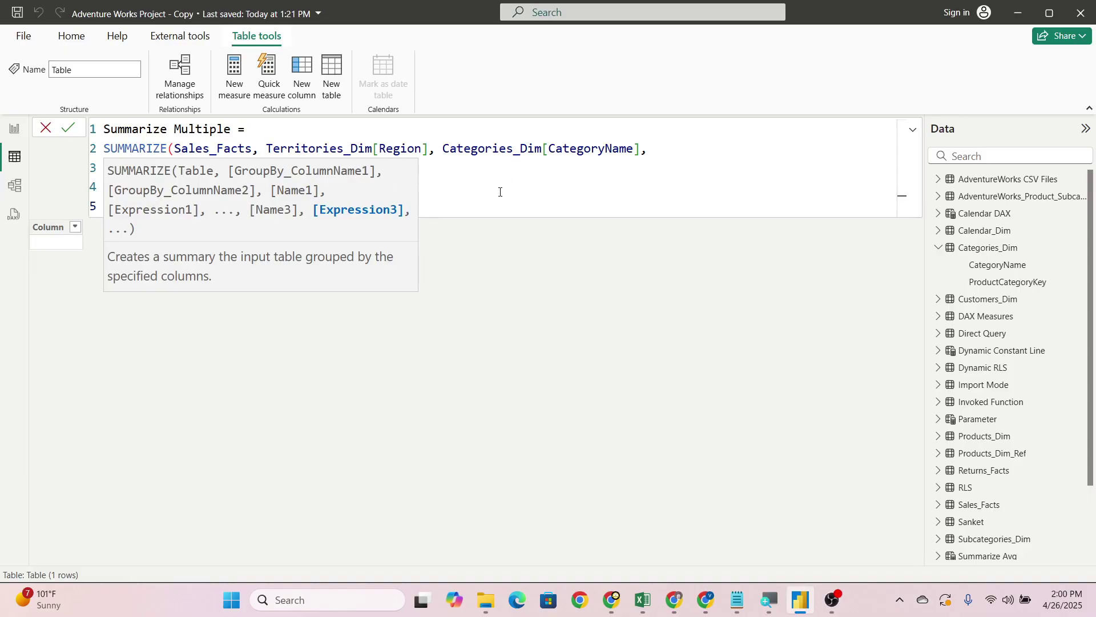
{"action": "type", "text": "[Tot"}
{"action": "key", "text": "Down"}
{"action": "key", "text": "Down"}
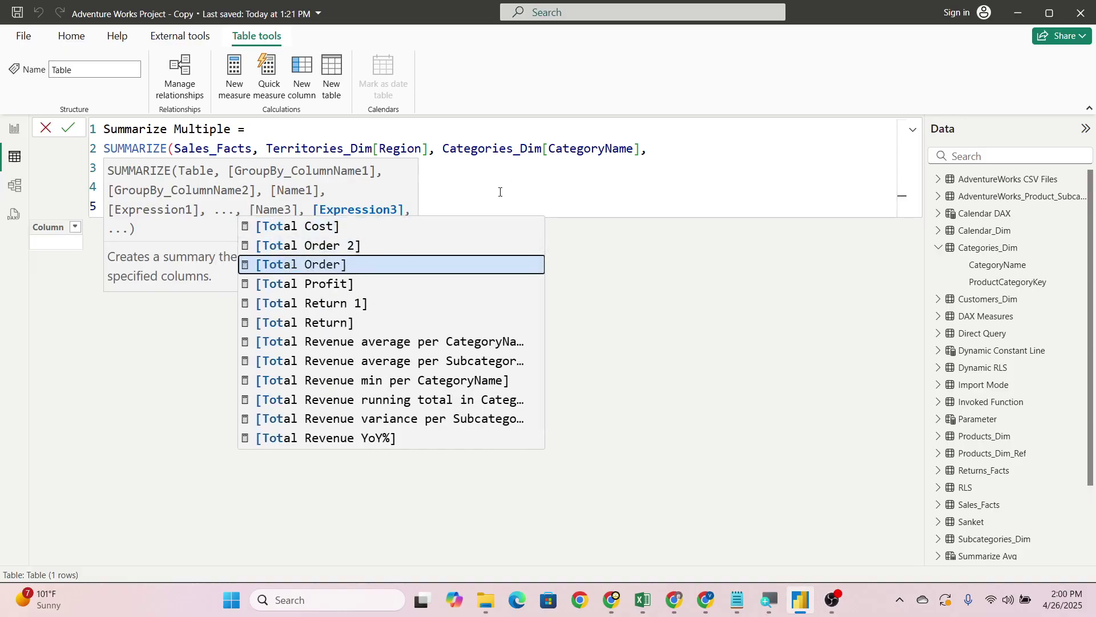
{"action": "key", "text": "Return"}
{"action": "type", "text": ","}
{"action": "key", "text": "shift+Return"}
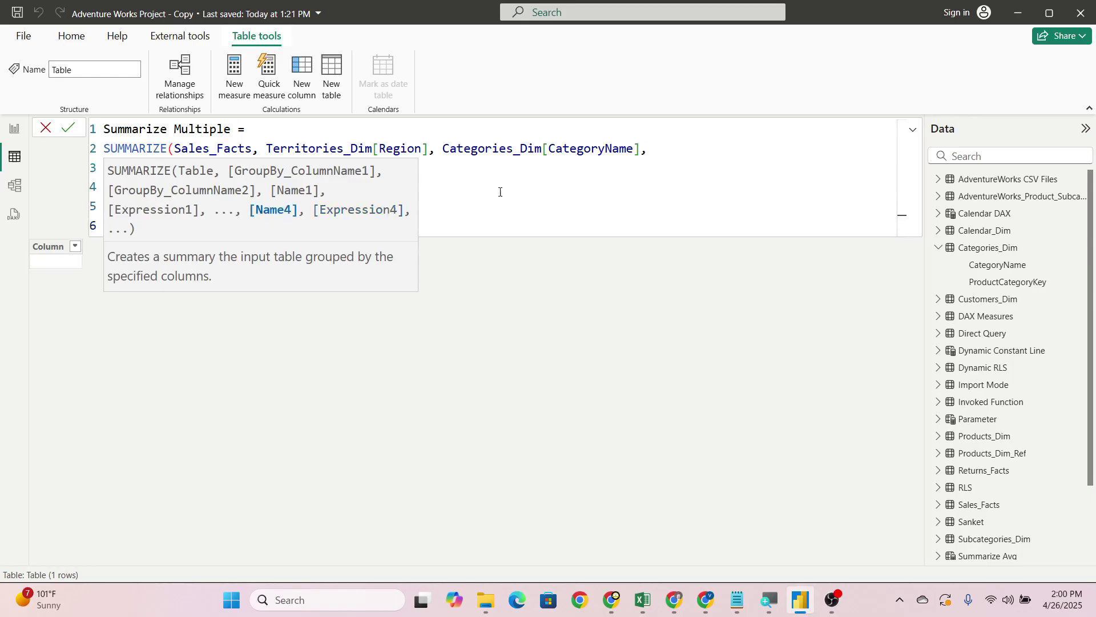
- Add a "Percentage" column using the [% of All Revenue] measure
{"action": "left_click", "coordinate": [674, 140]}
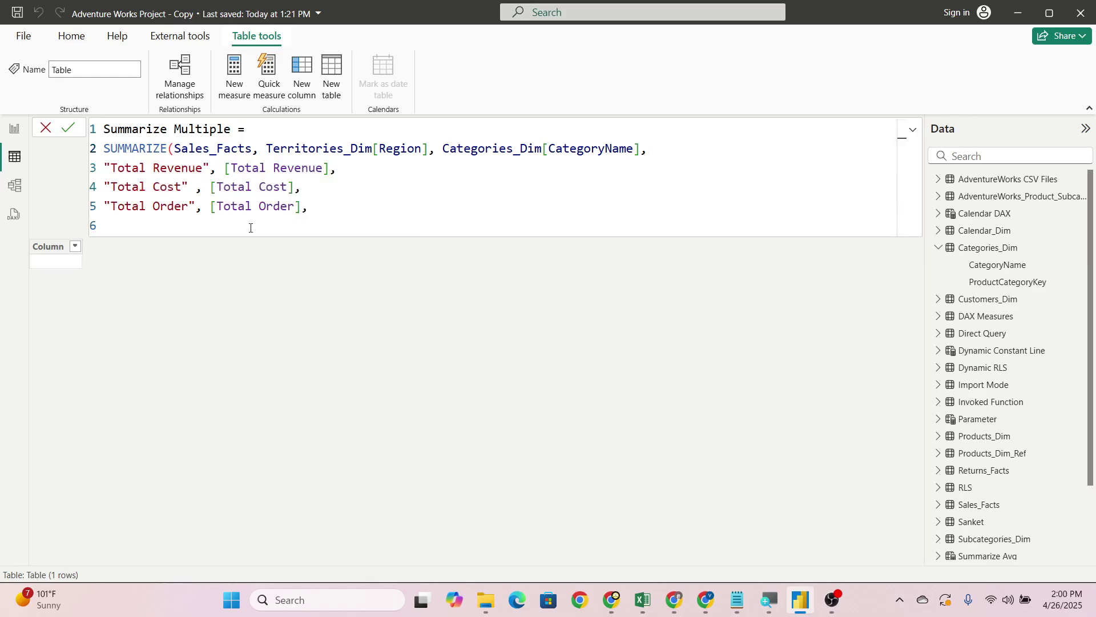
{"action": "left_click", "coordinate": [200, 226]}
{"action": "type", "text": "\"Percentage,"}
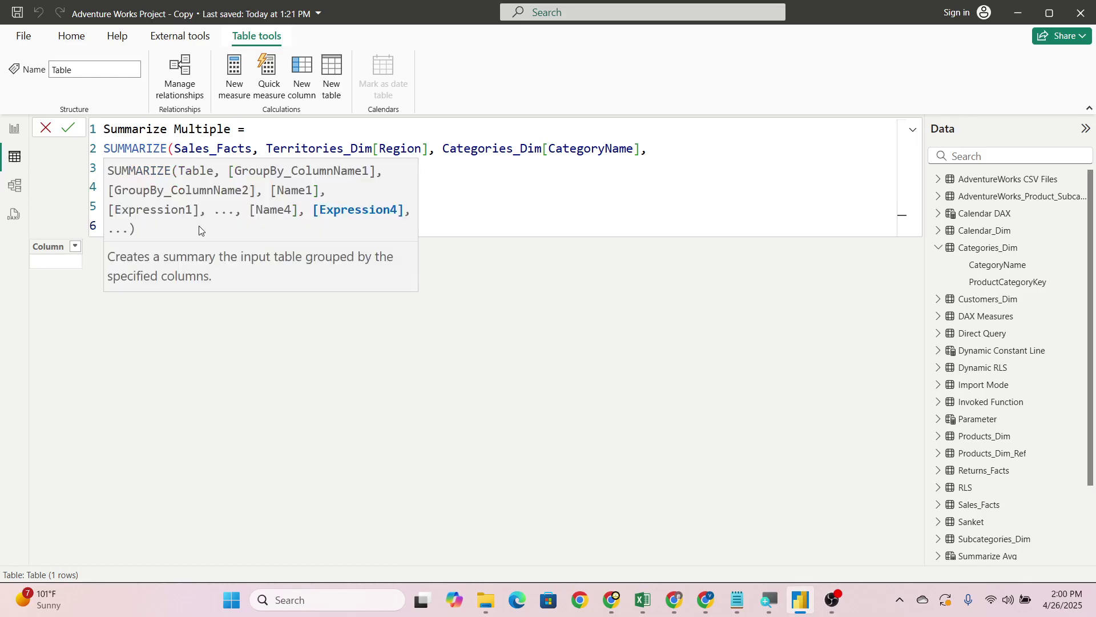
{"action": "type", "text": "["}
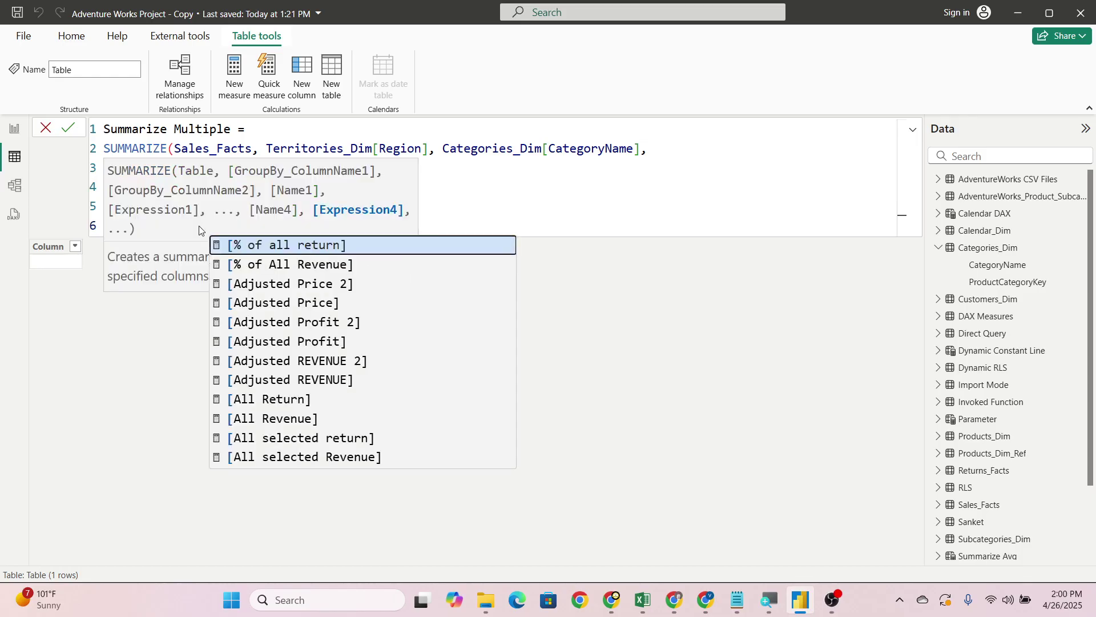
{"action": "key", "text": "Escape"}
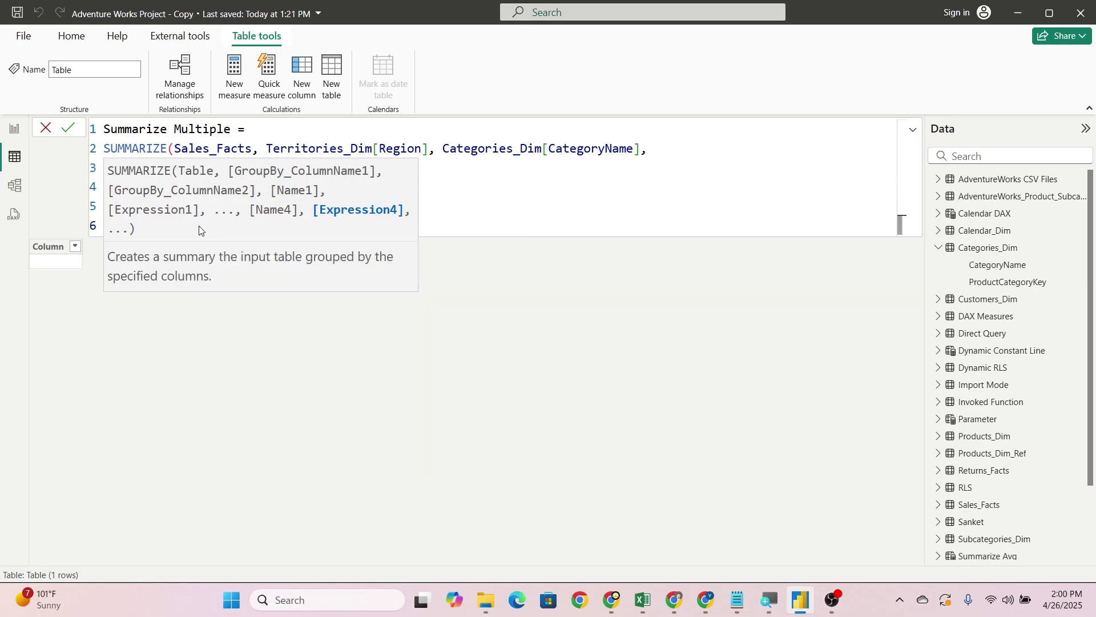
- Close the SUMMARIZE parenthesis and commit, yielding 22 region-by-category rows
{"action": "type", "text": ")"}
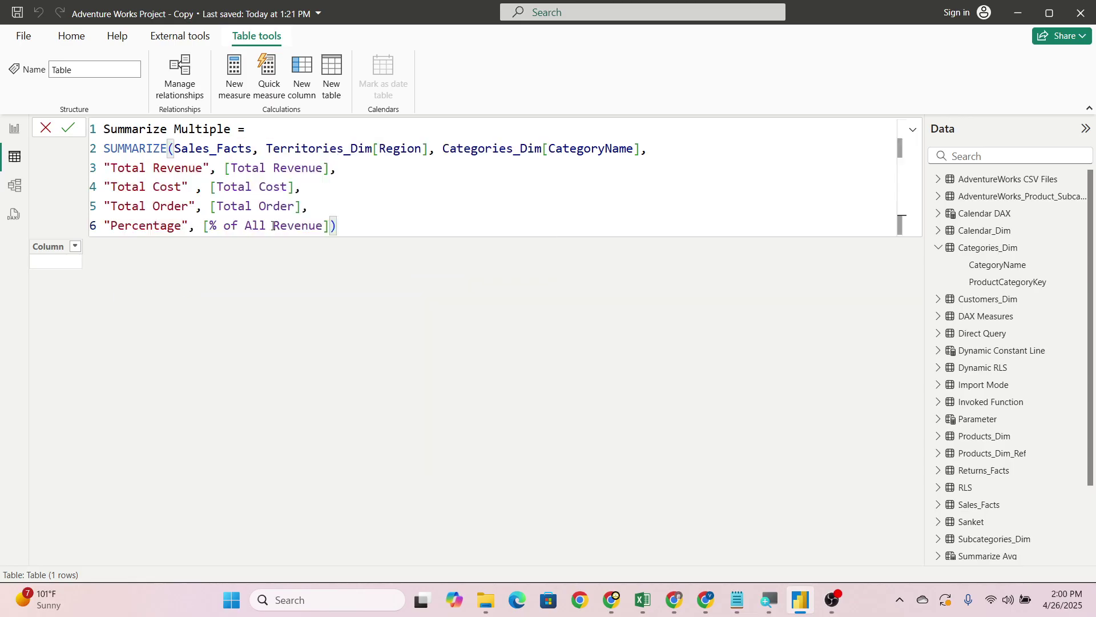
{"action": "key", "text": "Return"}
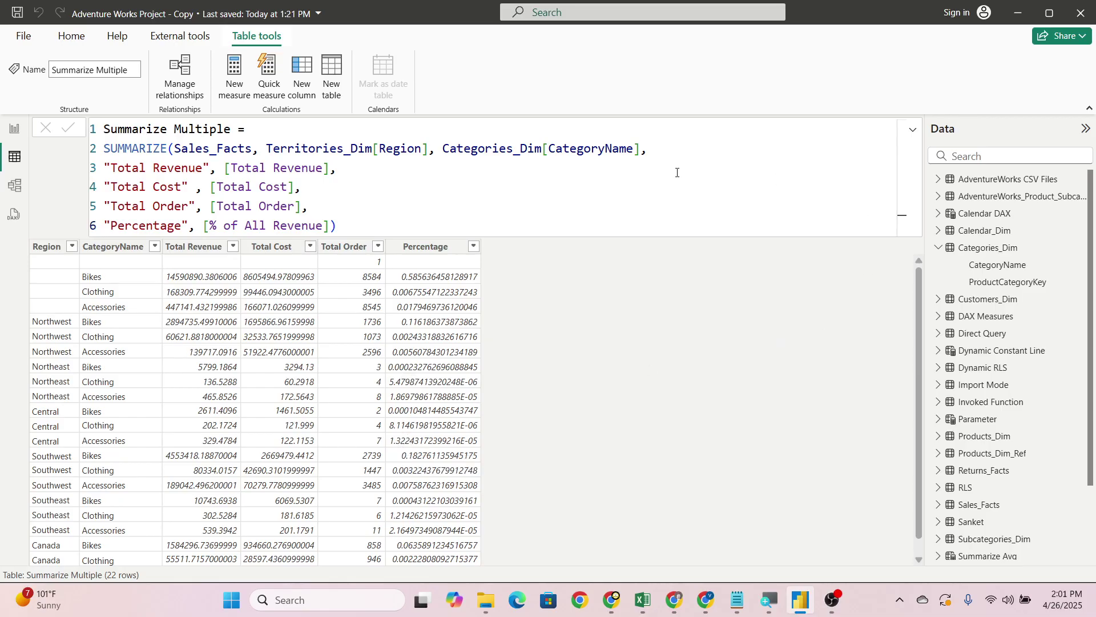
- Review the Summarize Multiple formula, then switch to the OBS window
{"action": "left_click", "coordinate": [392, 222]}
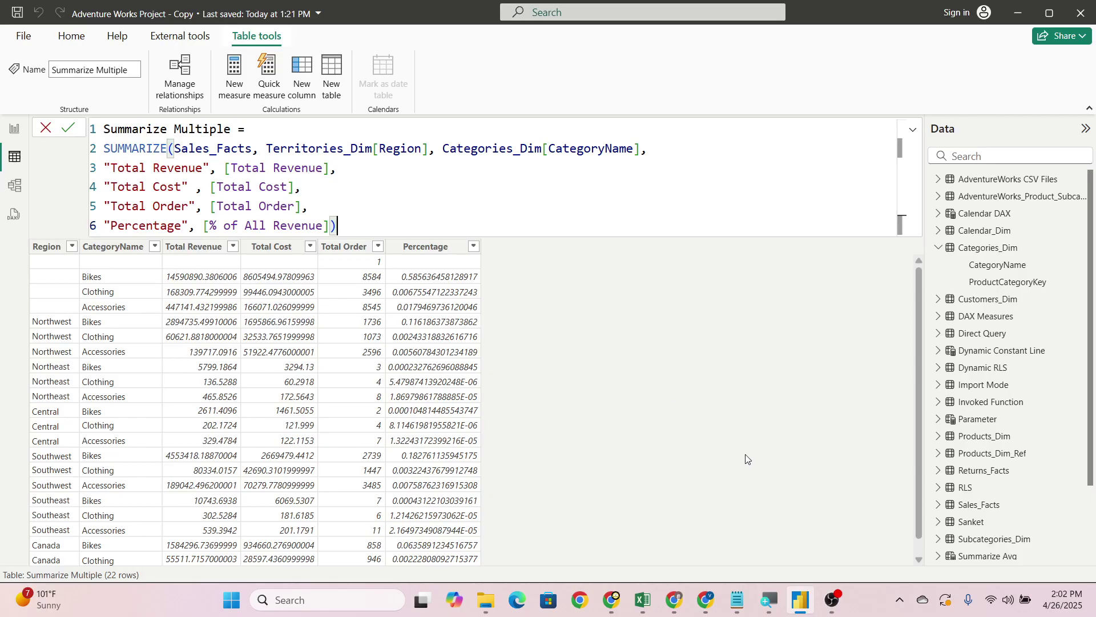
{"action": "left_click", "coordinate": [832, 599]}
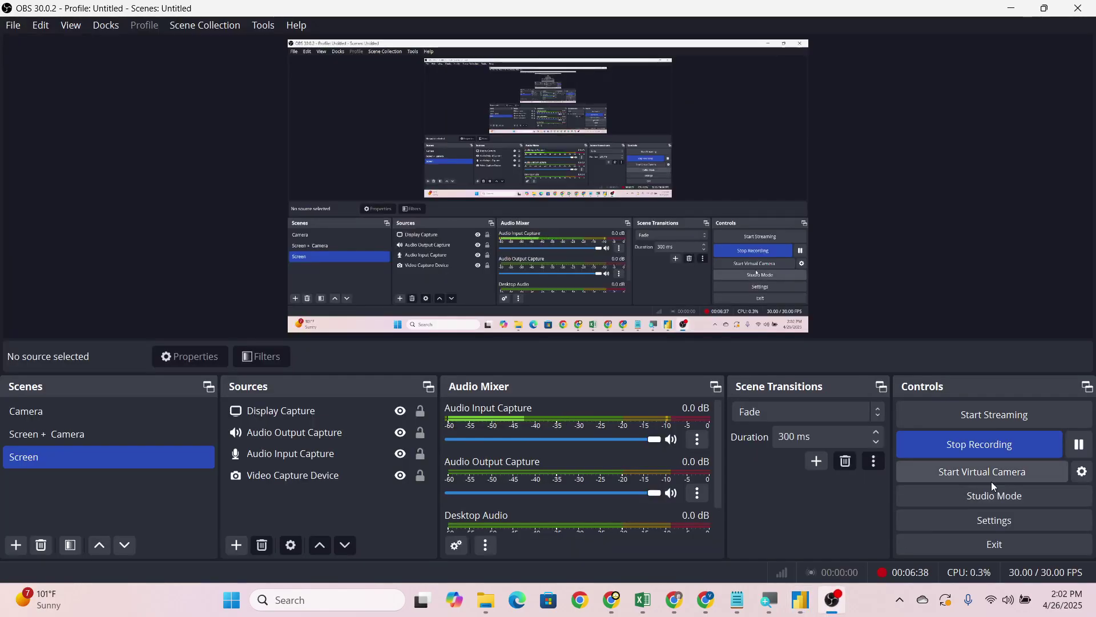